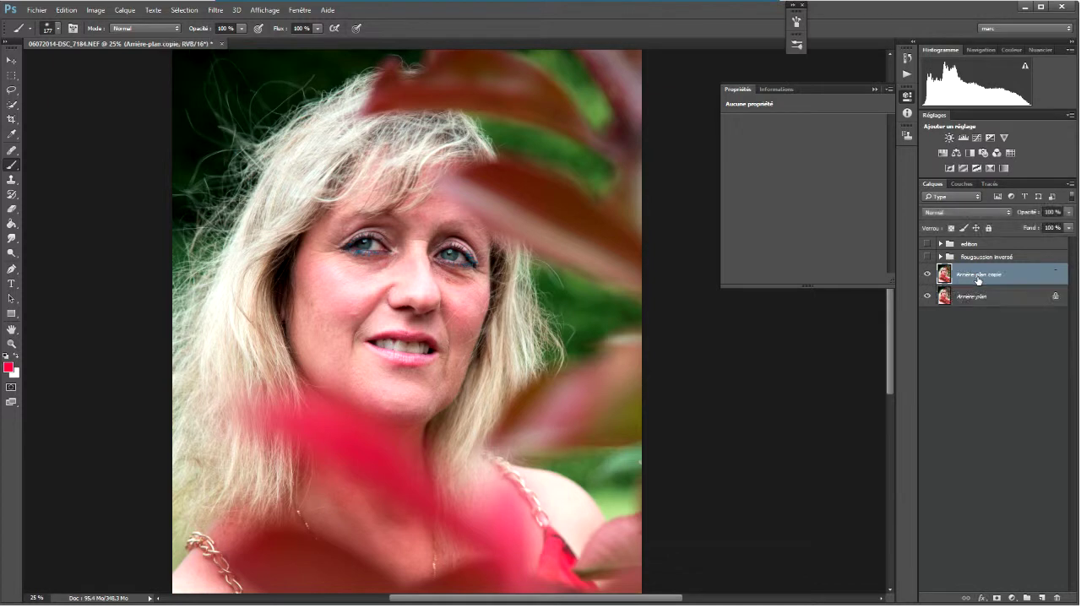
# Step: Duplicate the Arrière-plan copie layer and rename the lower of the two copies "basse"
pyautogui.hotkey('ctrl', 'j')
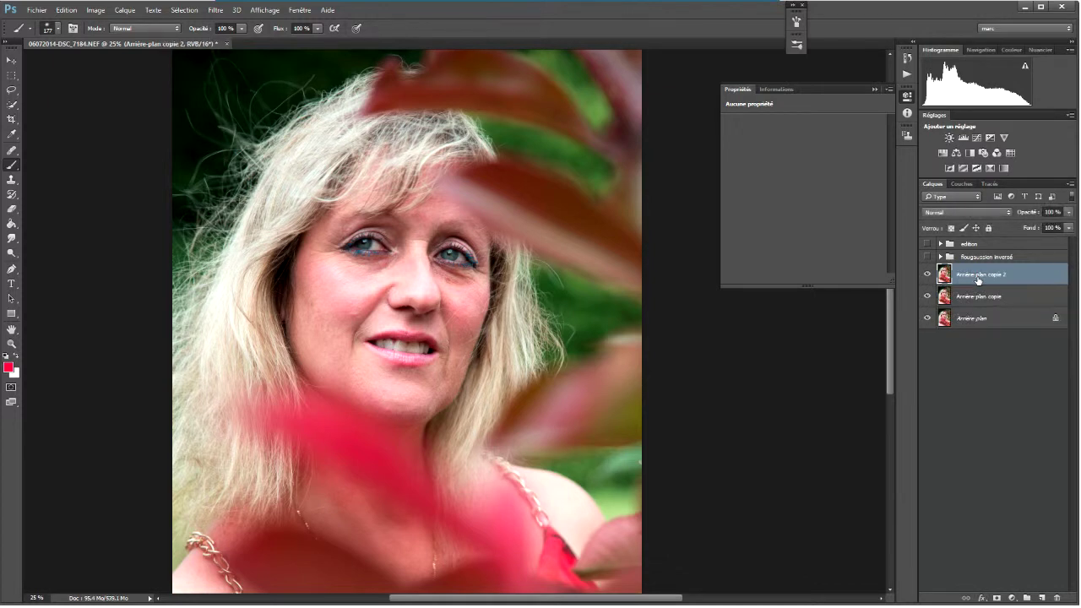
pyautogui.click(983, 297)
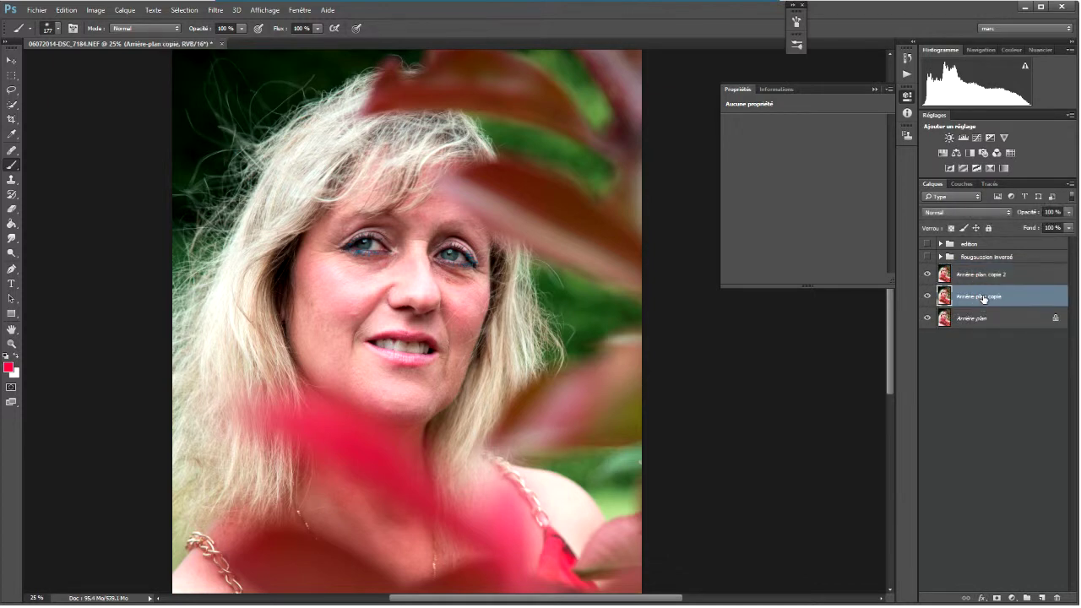
pyautogui.rightClick(983, 297)
pyautogui.press('Escape')
pyautogui.rightClick(982, 298)
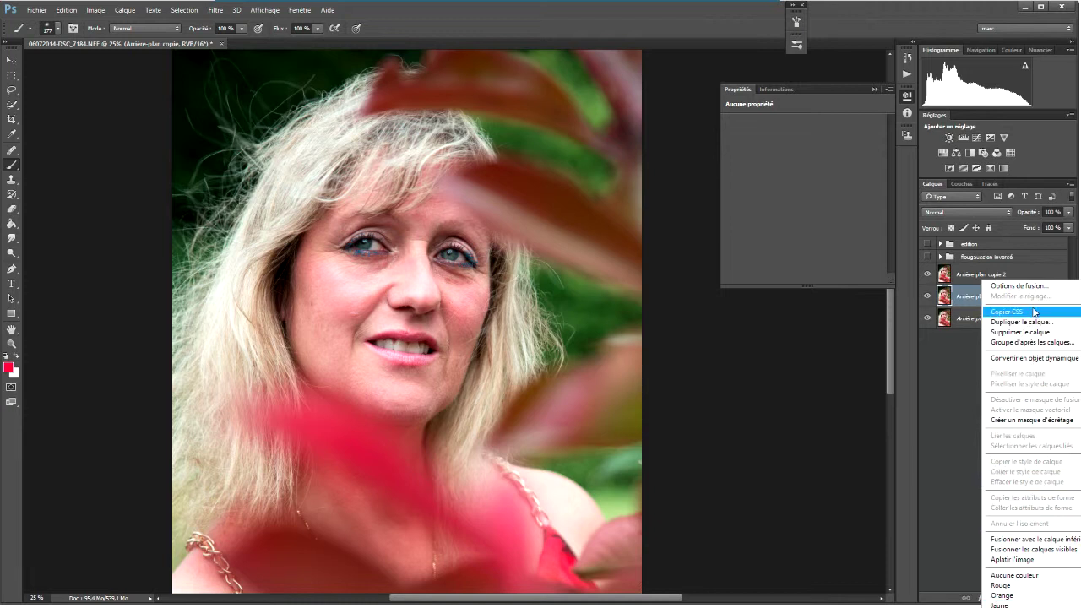
pyautogui.click(972, 297)
pyautogui.doubleClick(972, 297)
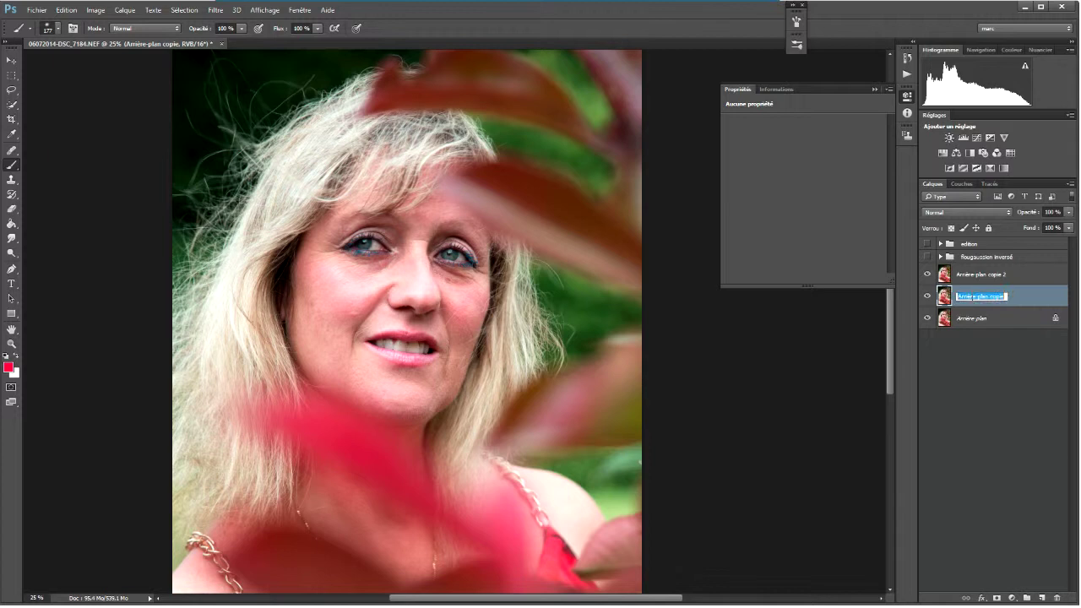
pyautogui.write('basse')
pyautogui.press('Return')
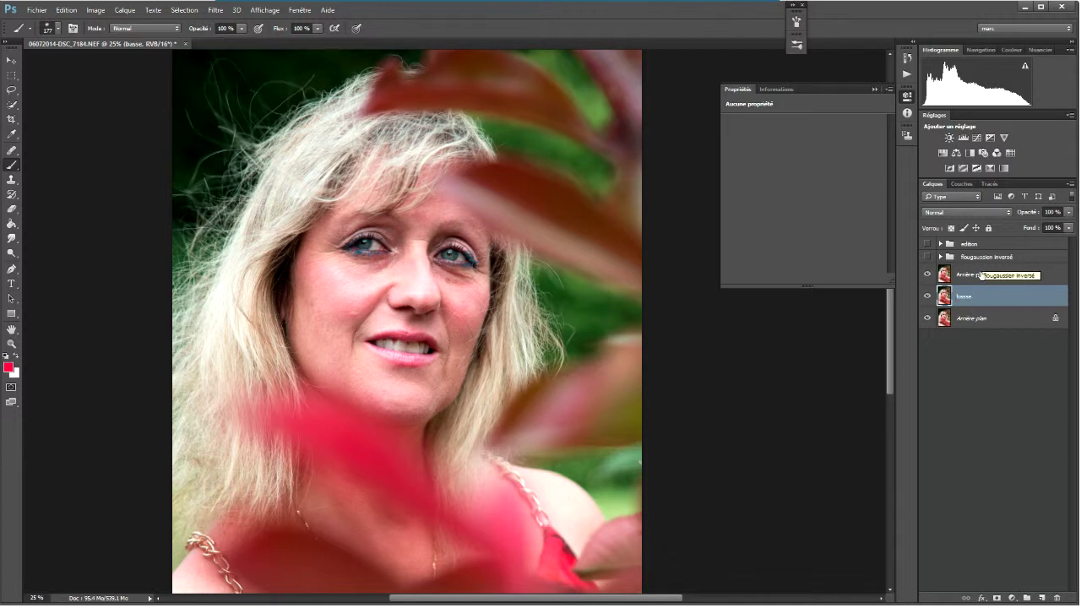
# Step: Rename the Arrière-plan copie 2 layer "haute"
pyautogui.click(979, 278)
pyautogui.rightClick(982, 278)
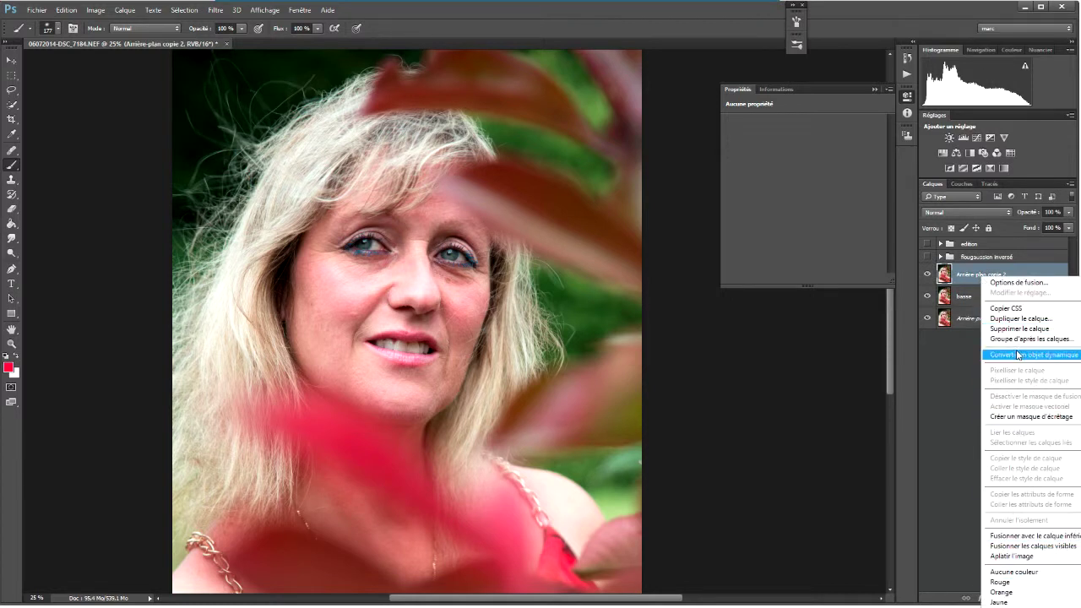
pyautogui.click(976, 278)
pyautogui.doubleClick(975, 276)
pyautogui.write('haute')
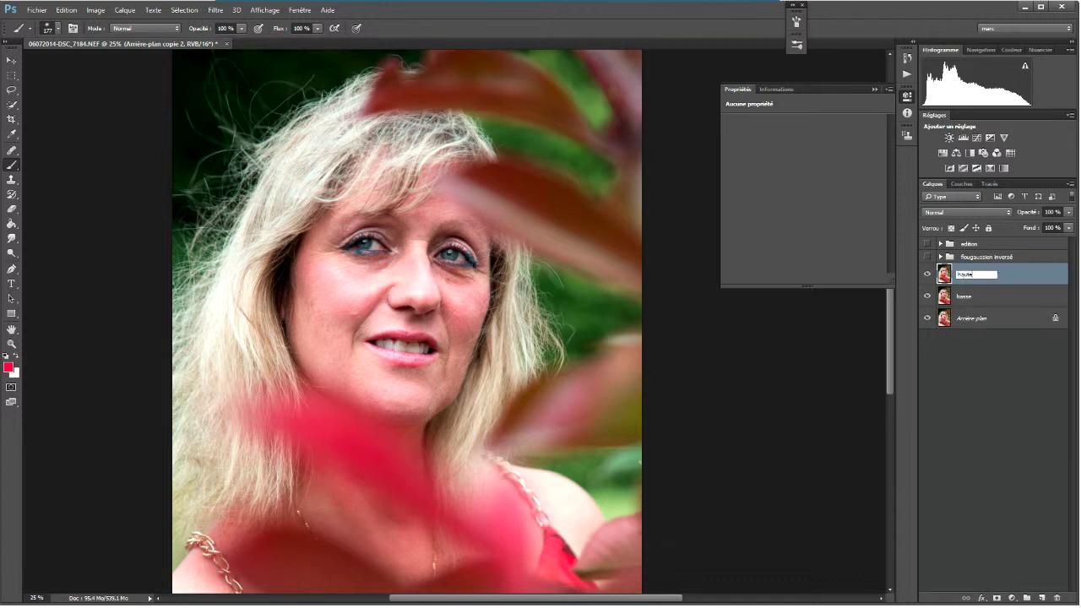
pyautogui.press('Return')
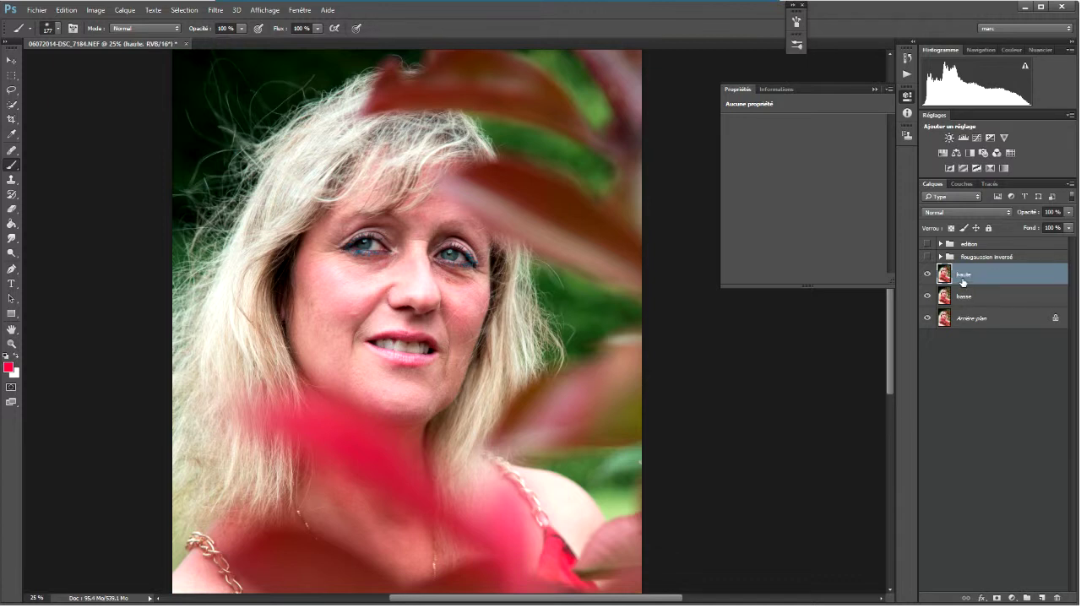
# Step: Hide the haute layer and make the basse layer active
pyautogui.click(927, 275)
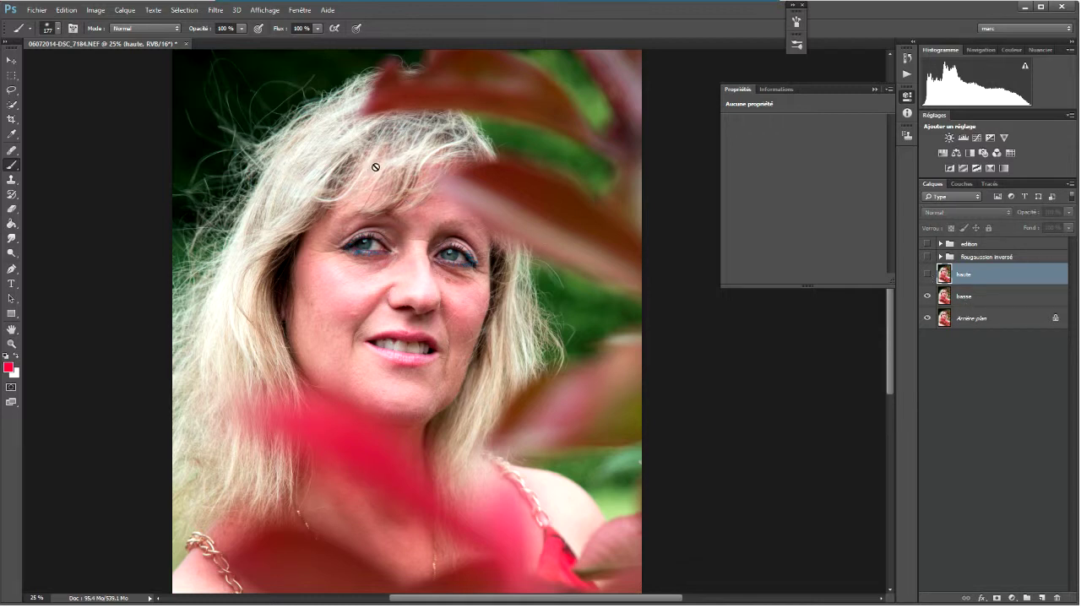
pyautogui.click(216, 10)
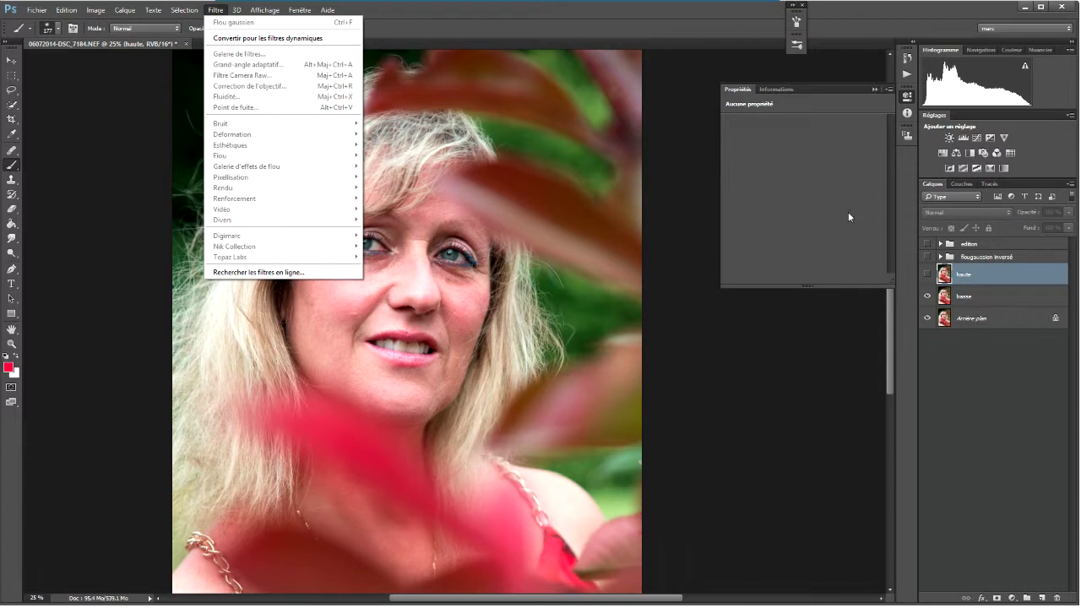
pyautogui.click(997, 281)
pyautogui.click(980, 295)
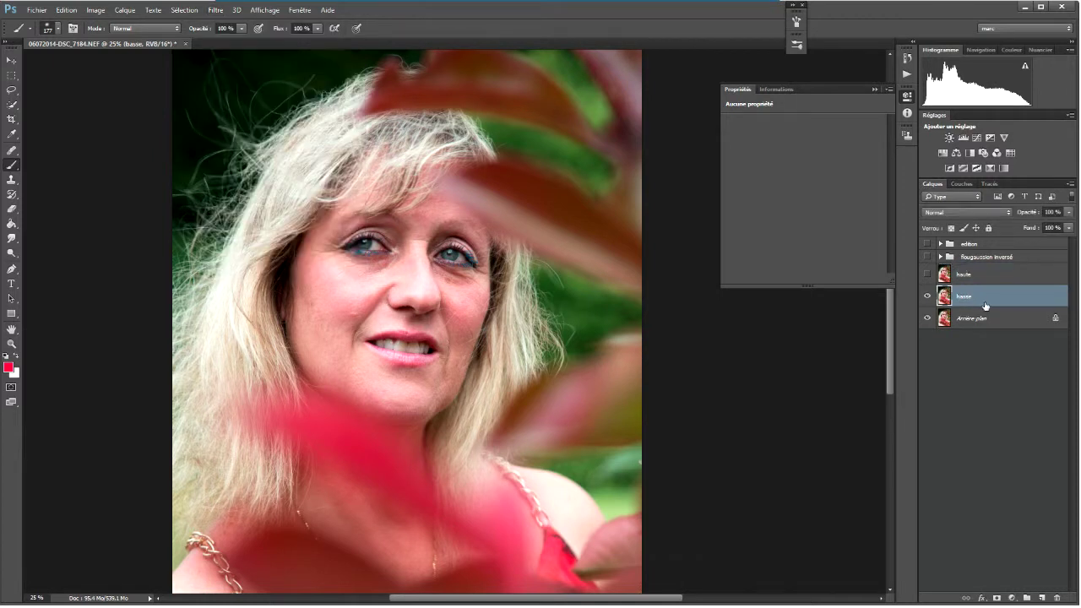
# Step: Apply the Antipoussière noise filter to the basse layer with a radius of 17 pixels and a threshold of 0
pyautogui.click(215, 10)
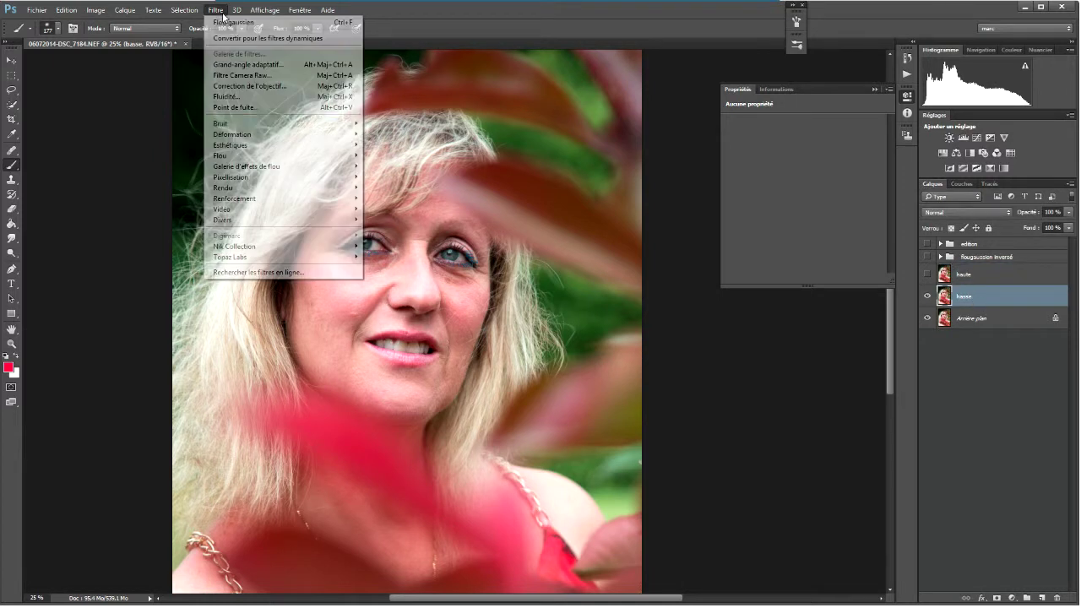
pyautogui.moveTo(233, 161)
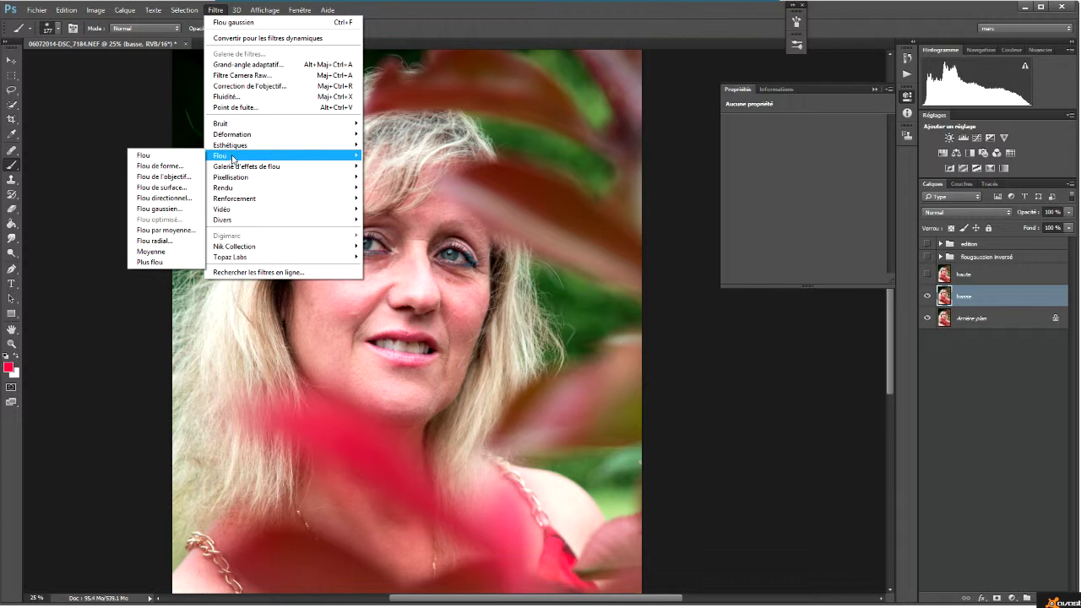
pyautogui.moveTo(245, 125)
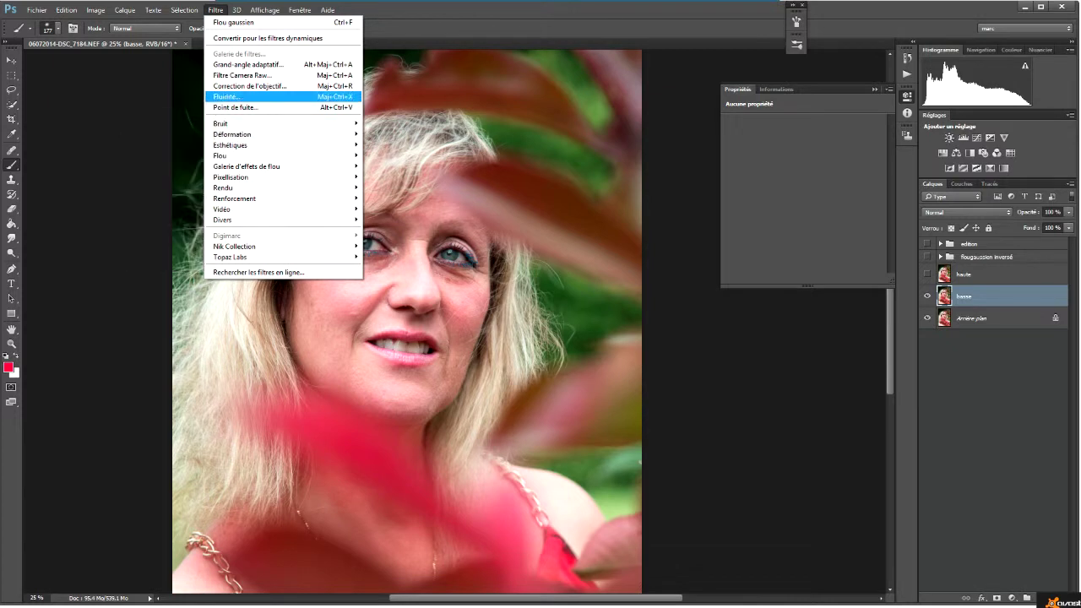
pyautogui.press('Escape')
pyautogui.click(212, 10)
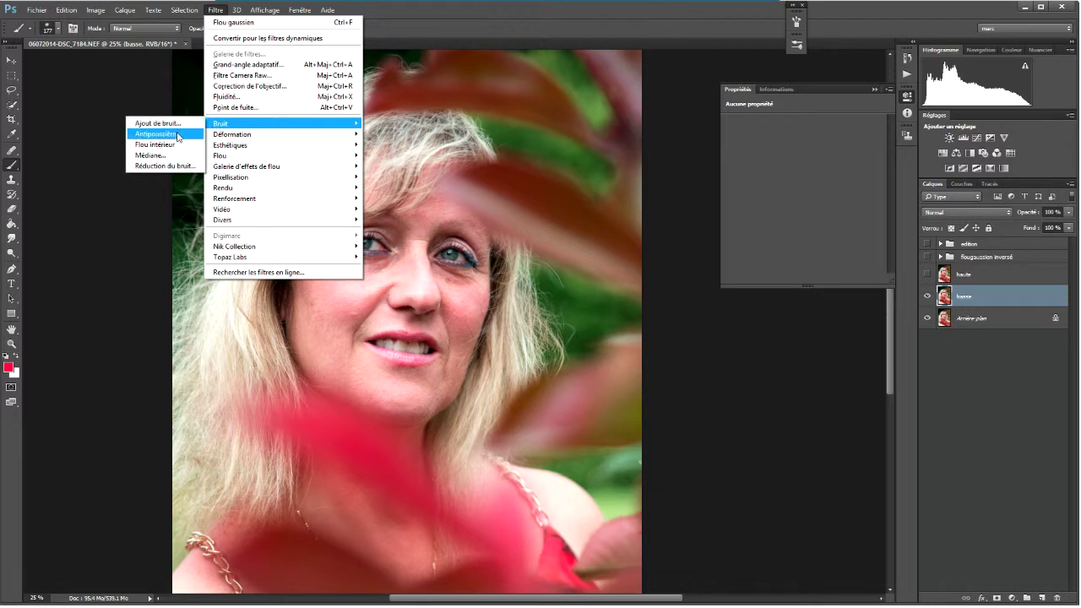
pyautogui.click(177, 135)
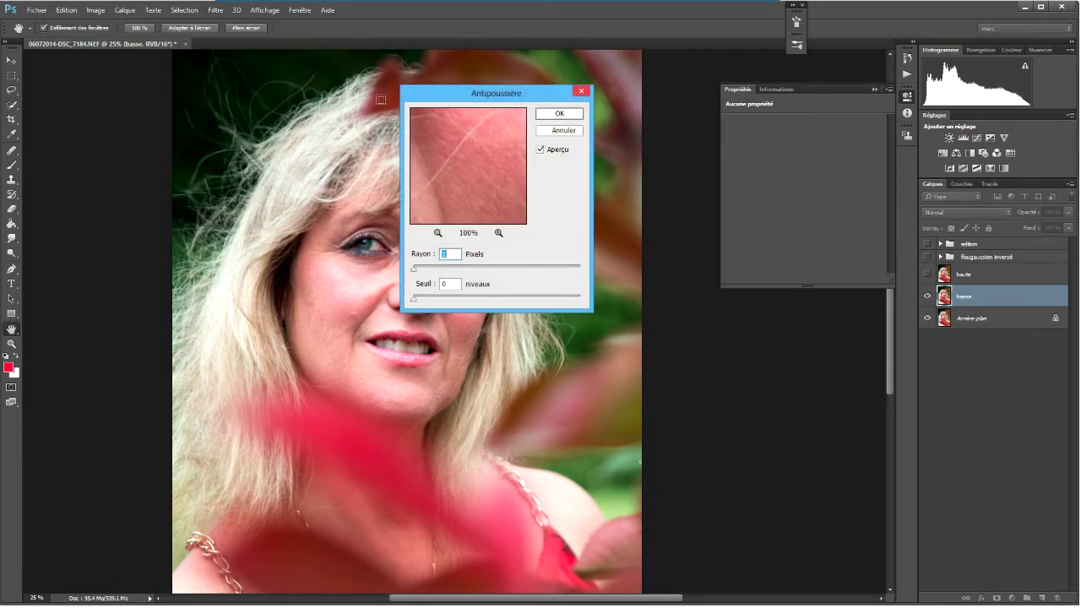
pyautogui.moveTo(490, 89); pyautogui.dragTo(615, 165)
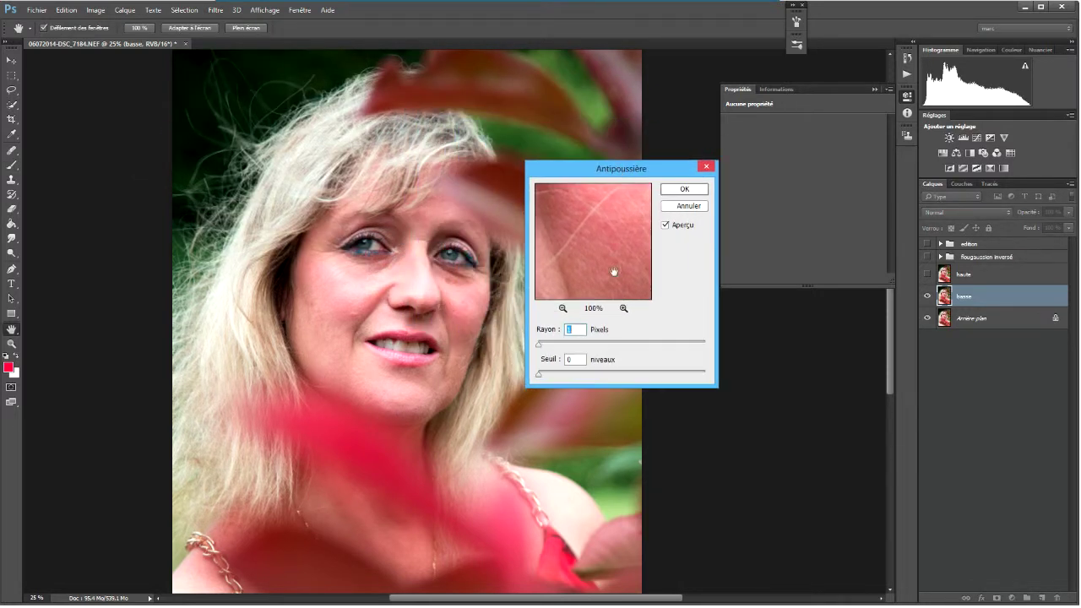
pyautogui.moveTo(538, 345); pyautogui.dragTo(554, 350)
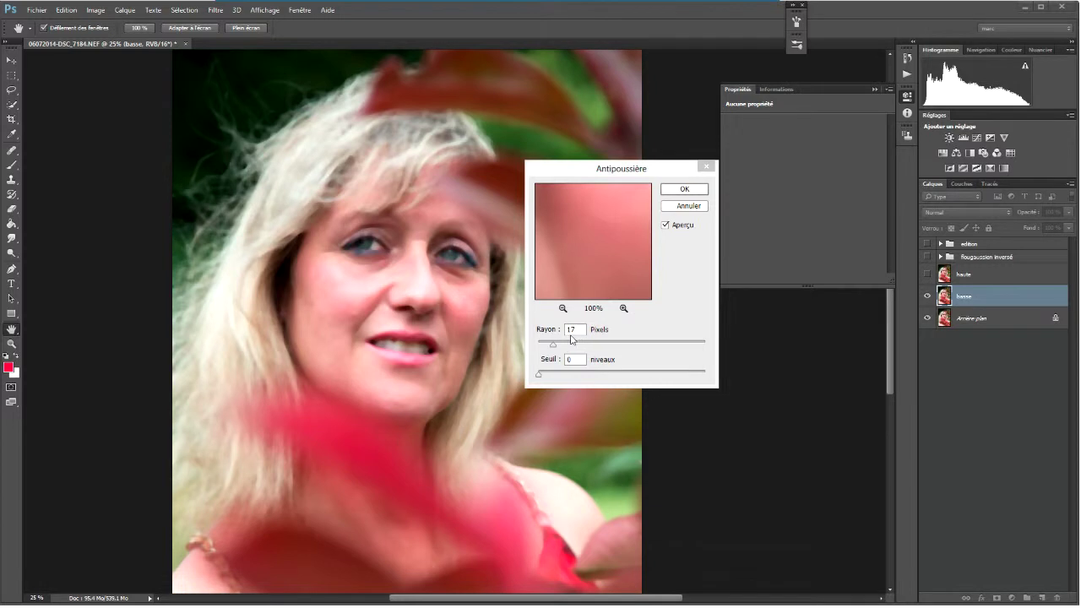
pyautogui.click(689, 195)
pyautogui.click(685, 189)
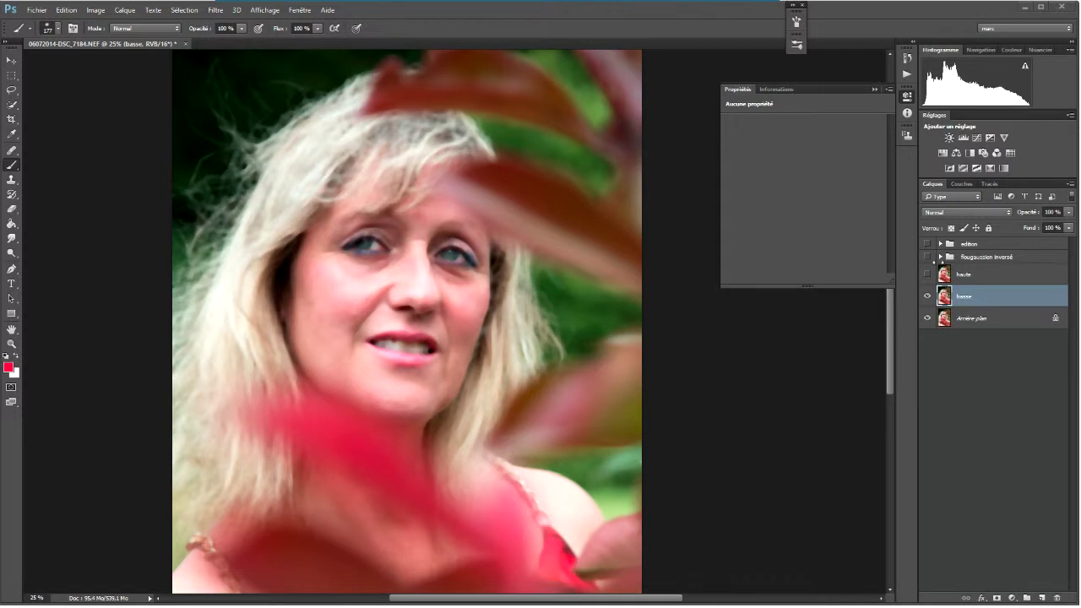
# Step: Show the haute layer and apply the inverted basse layer to it as an image, using RVB, Addition, 100% opacity, scale 2 and offset 0
pyautogui.click(928, 274)
pyautogui.click(964, 281)
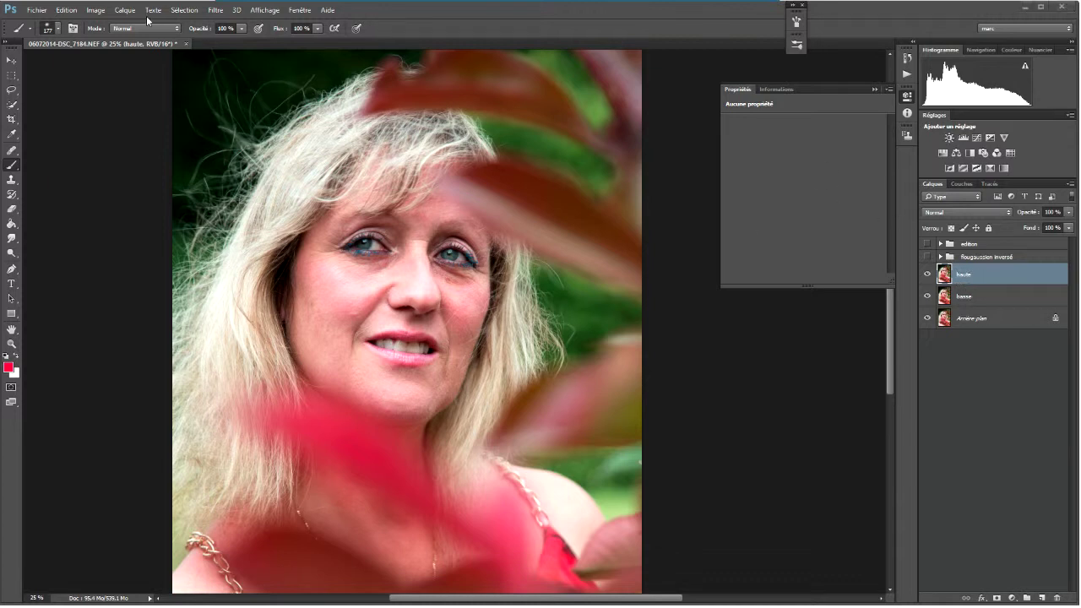
pyautogui.click(94, 11)
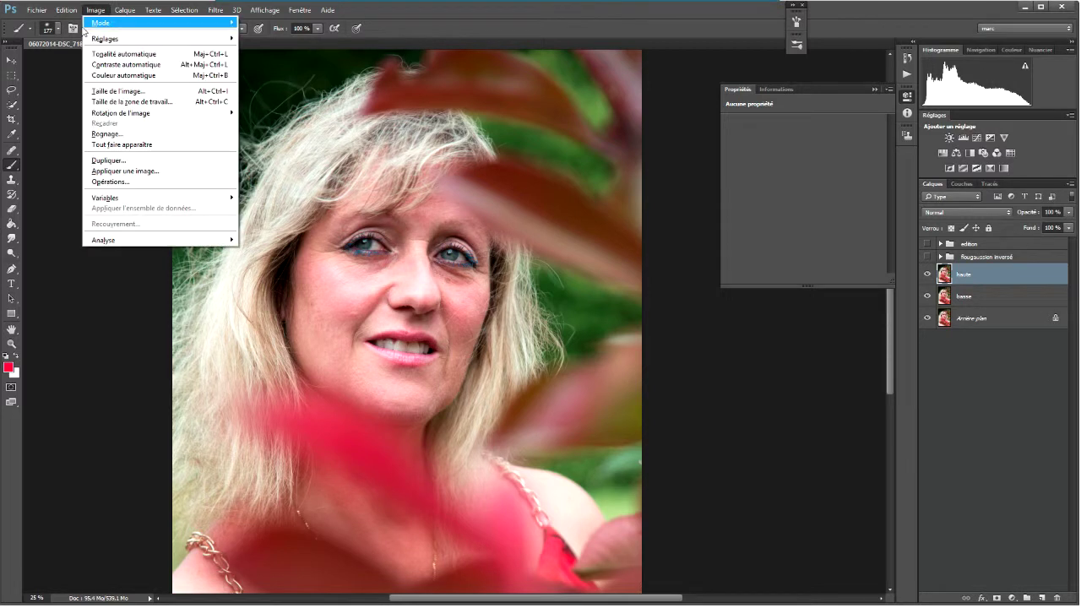
pyautogui.click(120, 171)
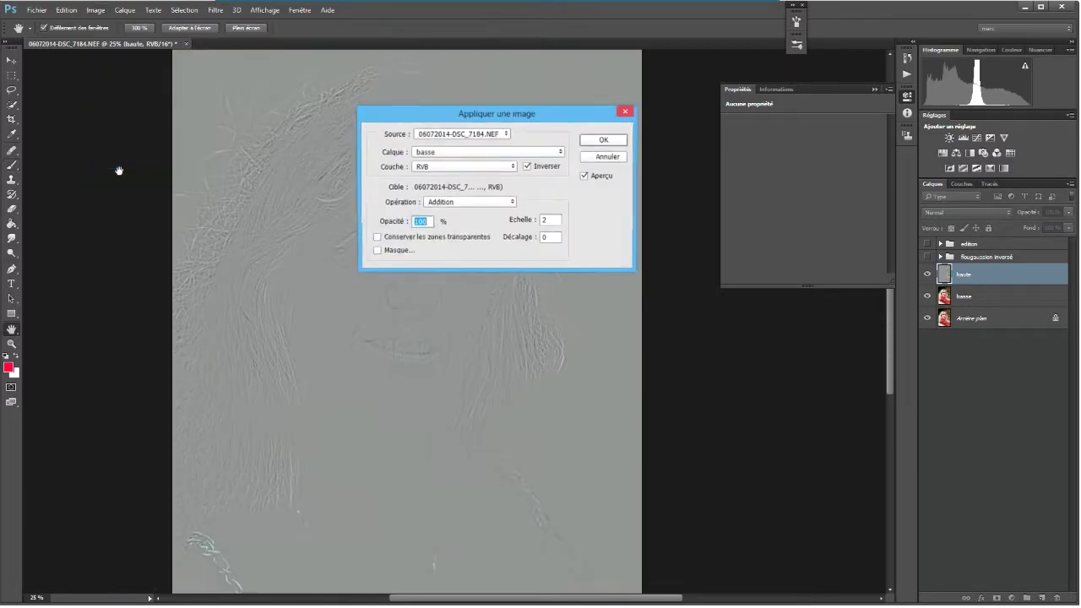
pyautogui.click(556, 155)
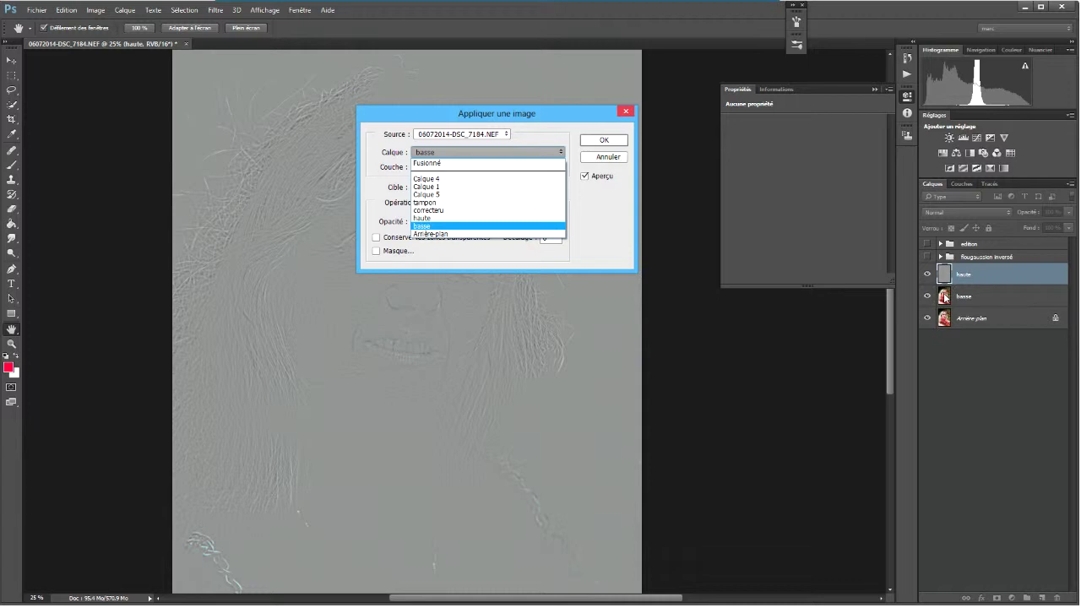
pyautogui.click(436, 226)
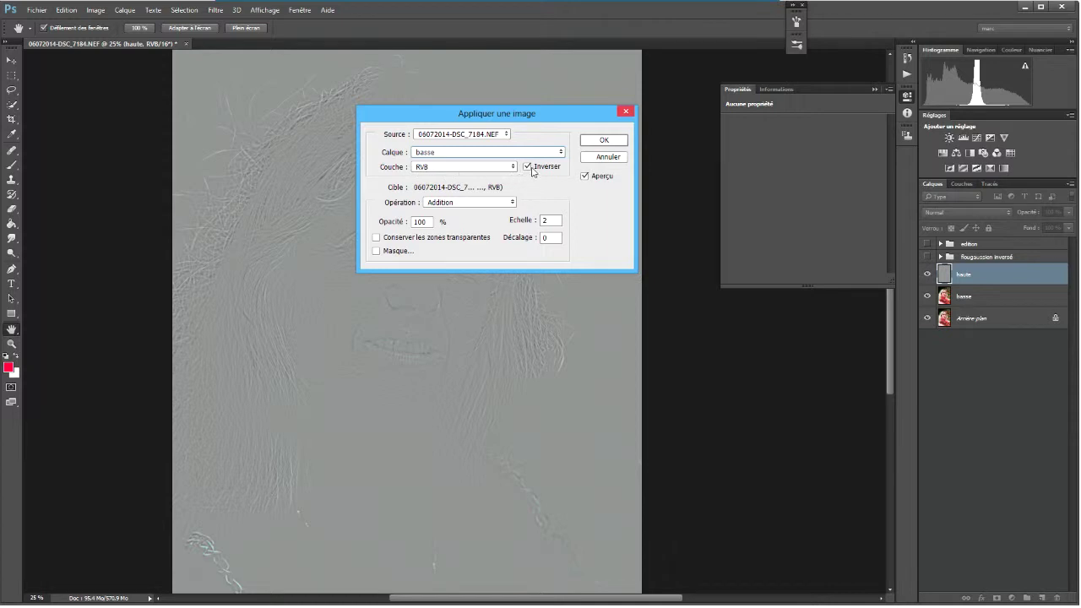
pyautogui.click(512, 206)
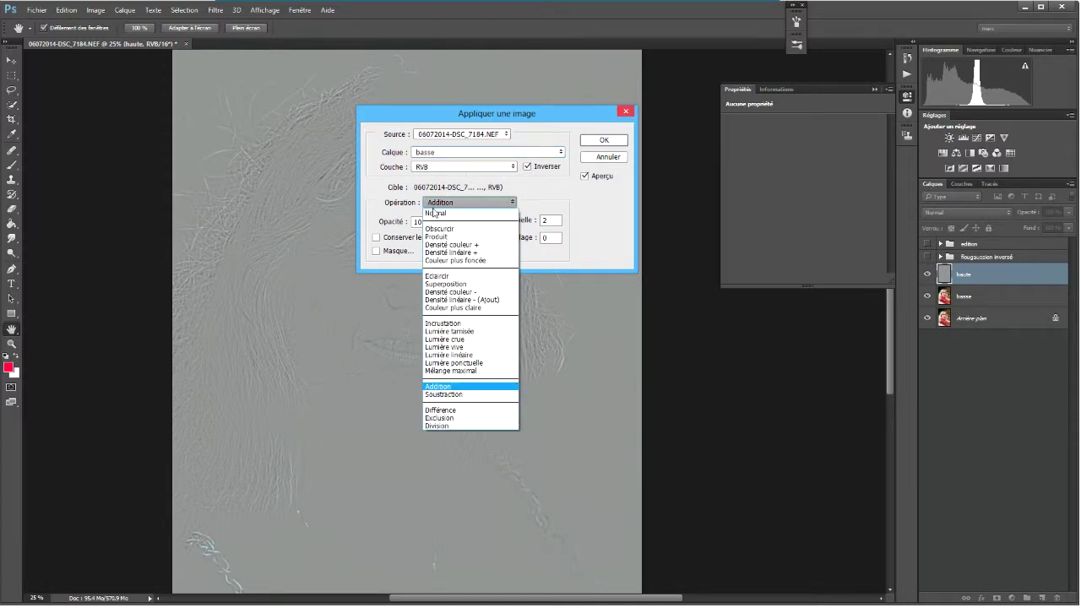
pyautogui.click(486, 390)
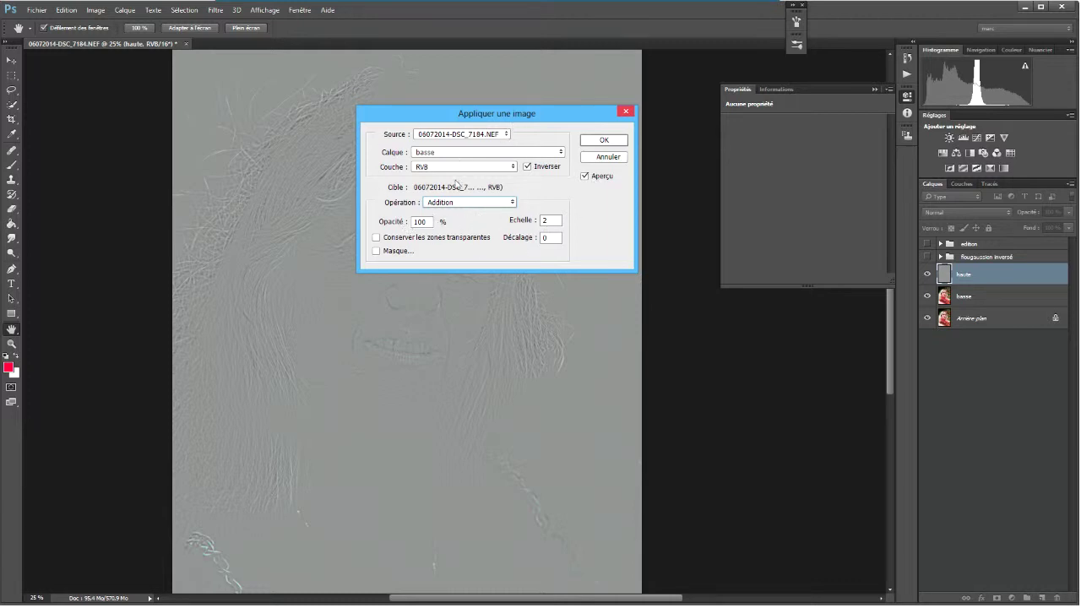
pyautogui.click(594, 142)
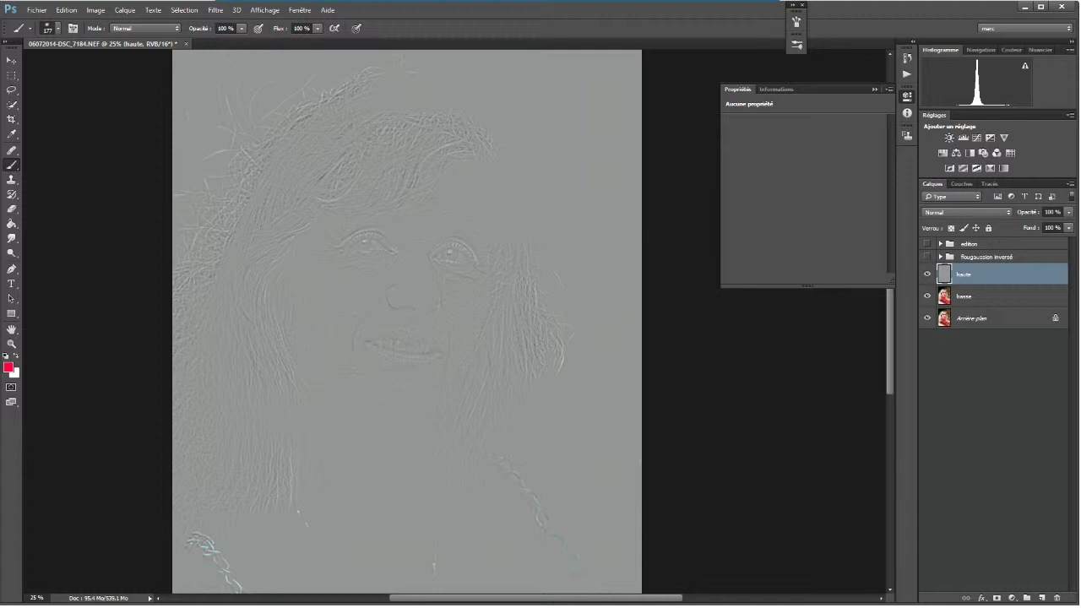
# Step: Try Apply Image on the haute layer with basse as source, not inverted, using Soustraction, scale 1 and offset 128
pyautogui.click(98, 10)
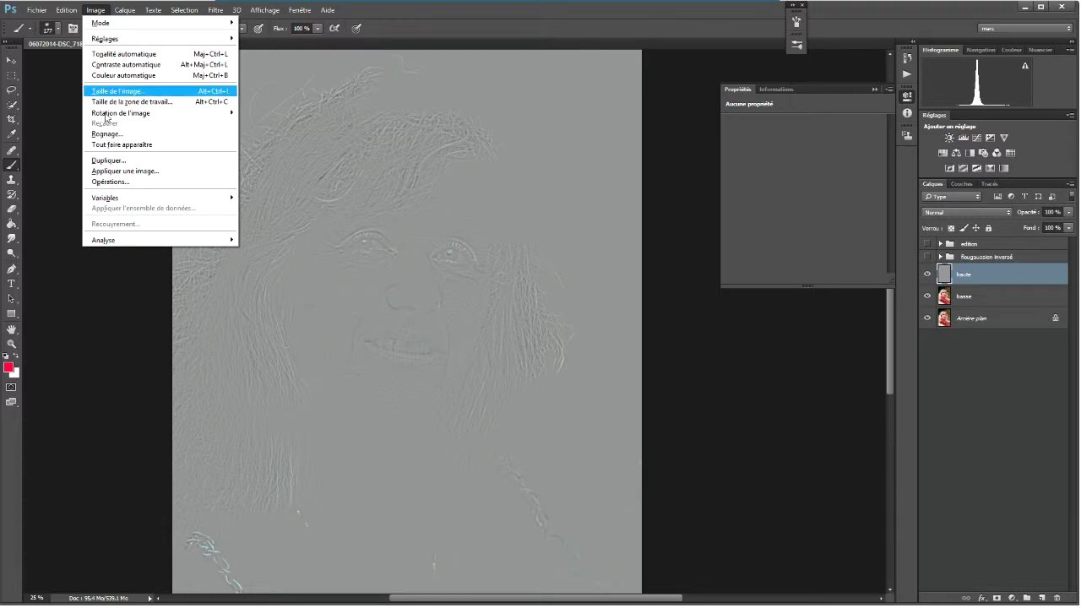
pyautogui.click(114, 172)
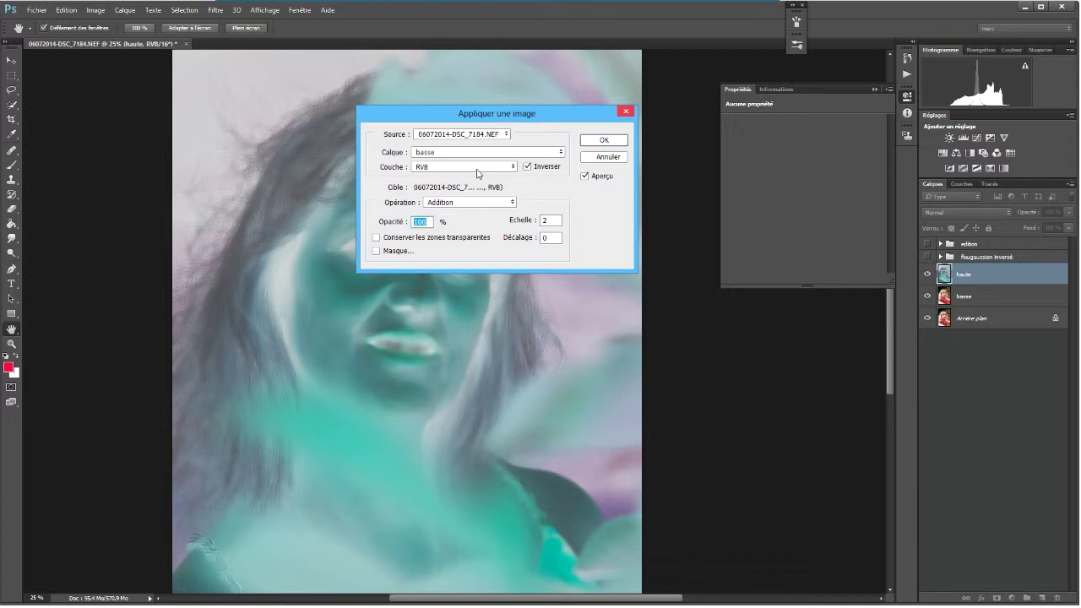
pyautogui.click(527, 166)
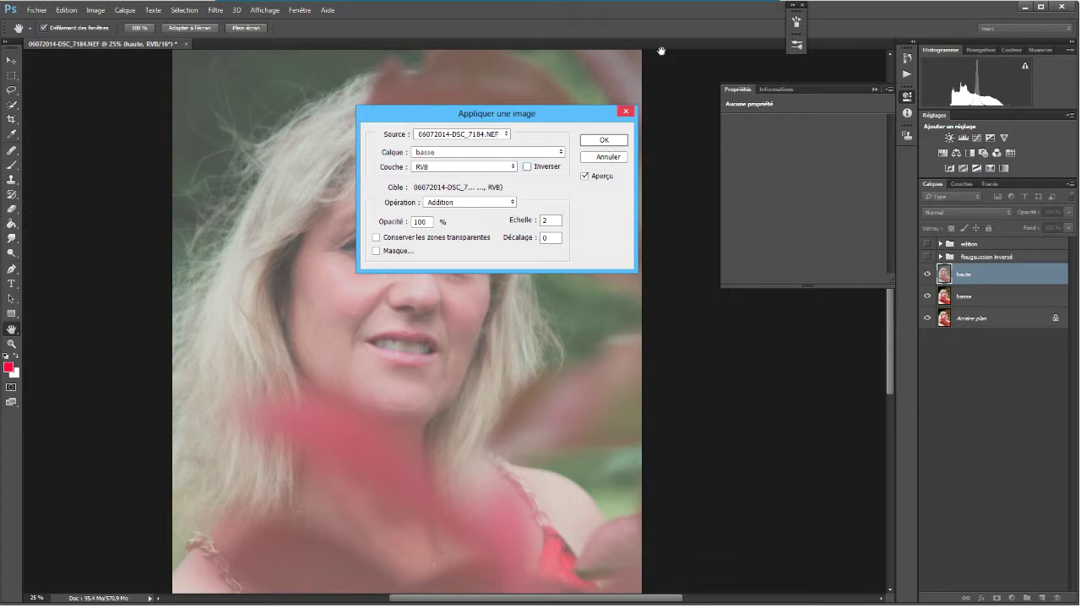
pyautogui.click(515, 209)
pyautogui.click(513, 203)
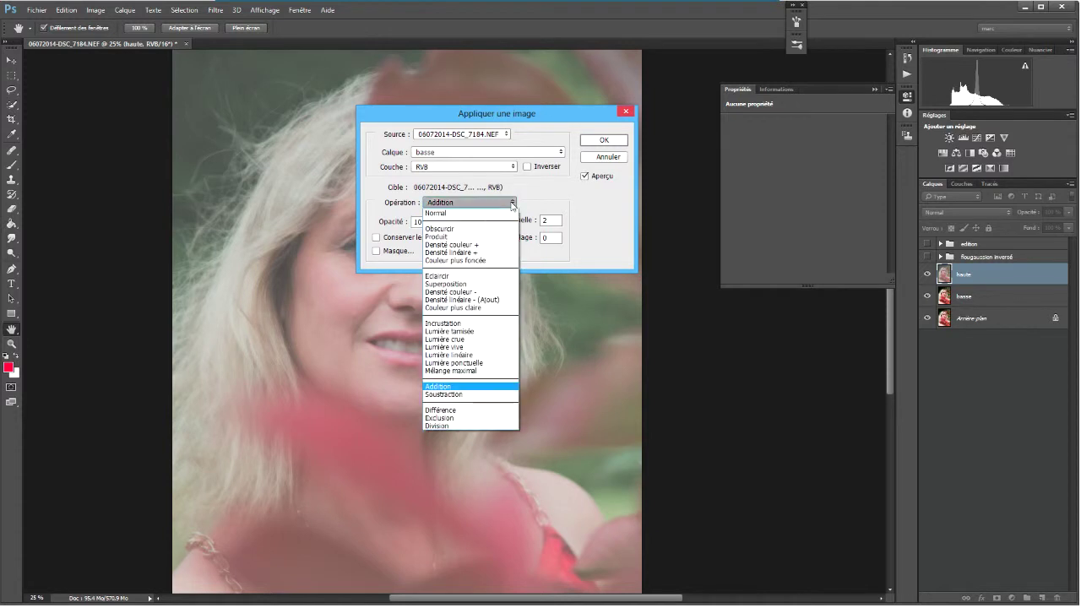
pyautogui.click(447, 395)
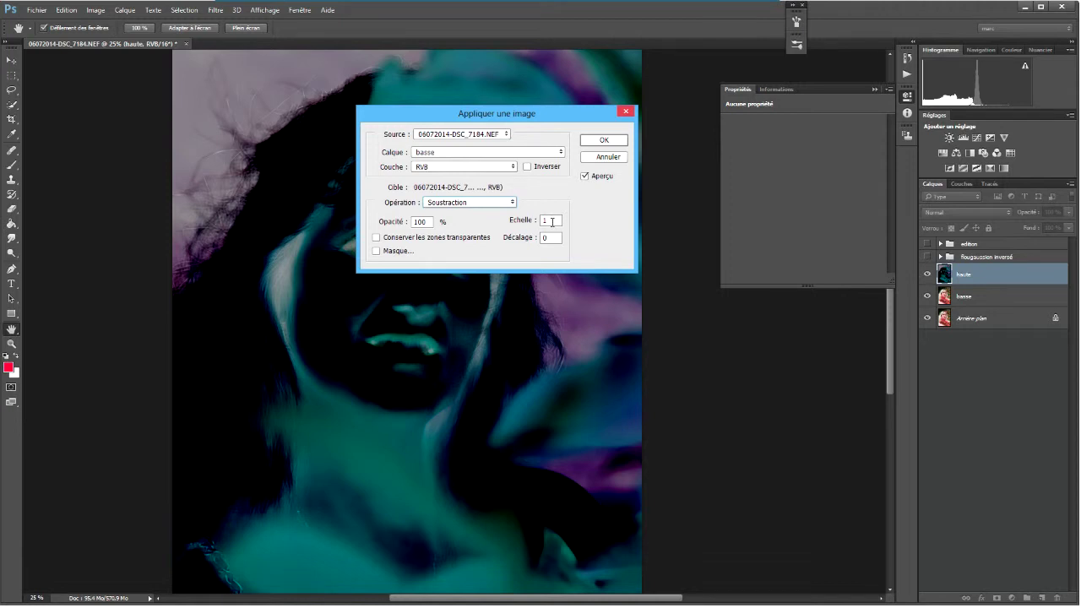
pyautogui.doubleClick(549, 239)
pyautogui.write('128')
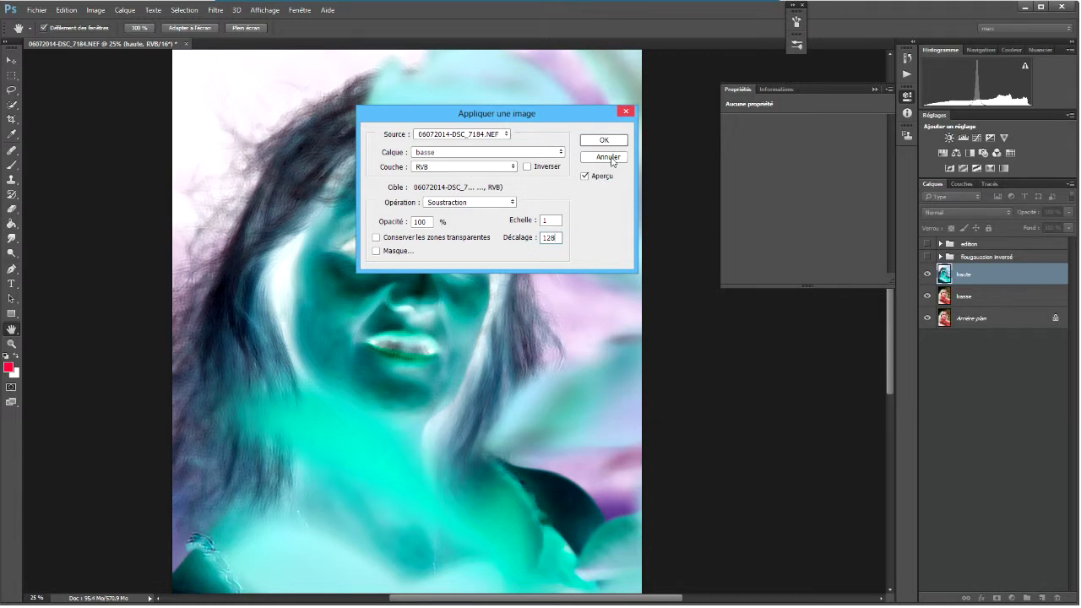
pyautogui.press('Return')
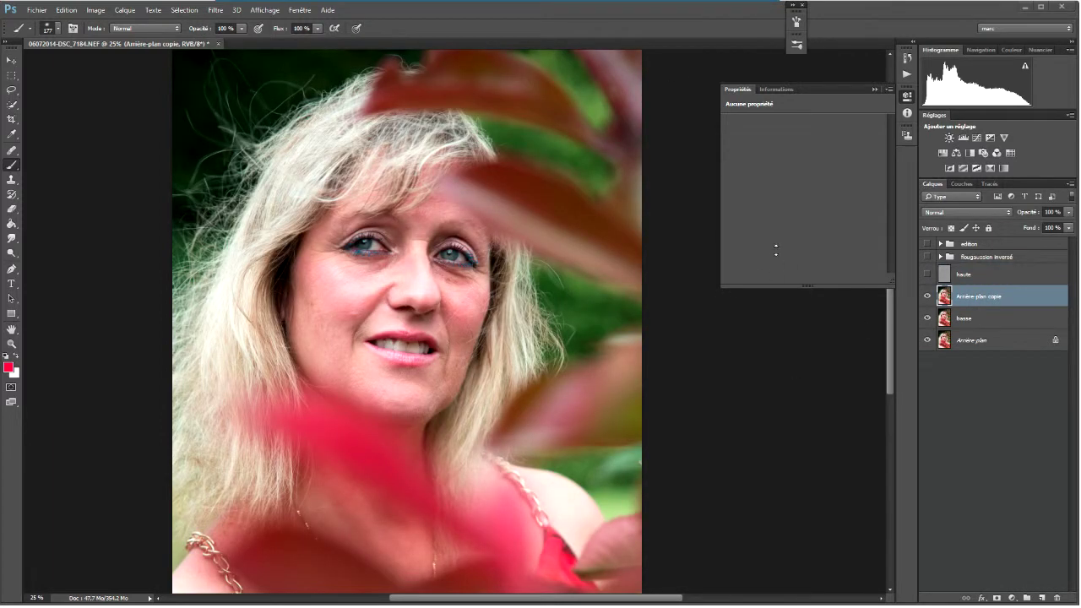
# Step: Try Apply Image on the Arrière-plan copie layer with basse as source, using Soustraction, 100% opacity, scale 1 and offset 128
pyautogui.click(96, 11)
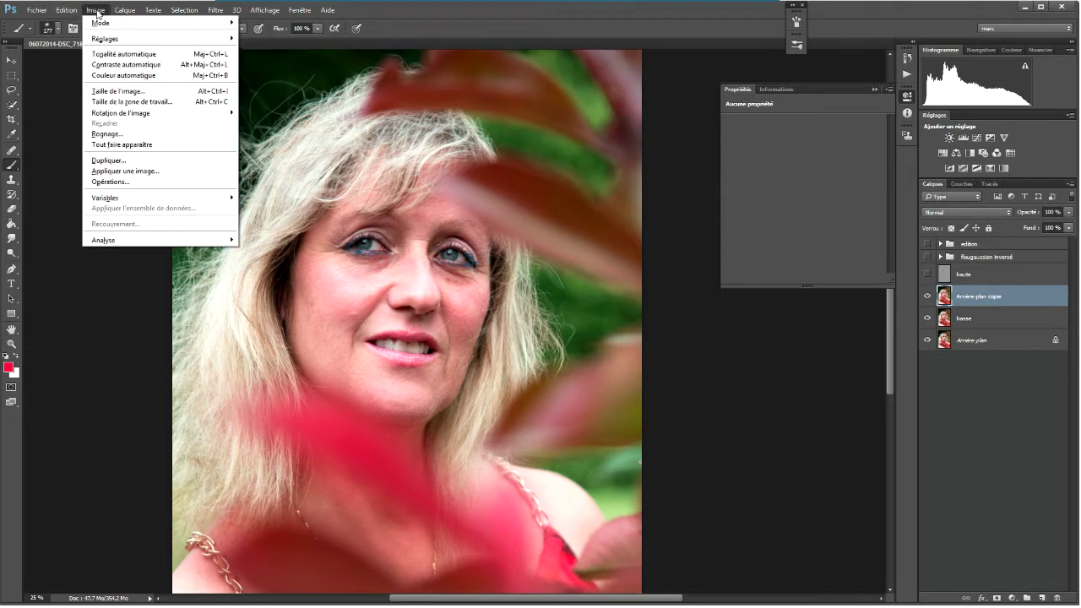
pyautogui.click(122, 171)
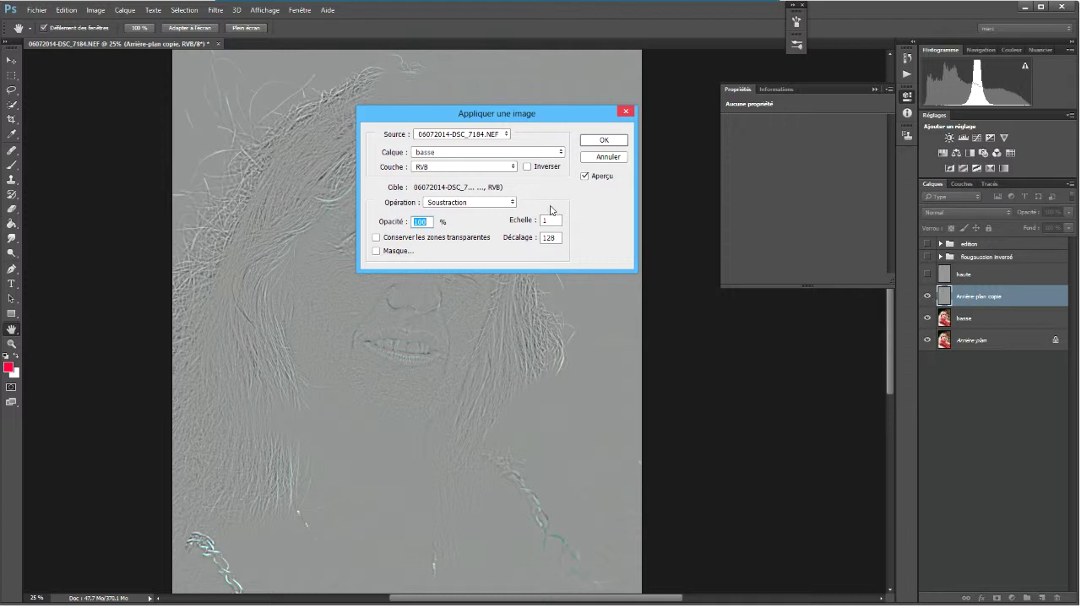
pyautogui.click(604, 160)
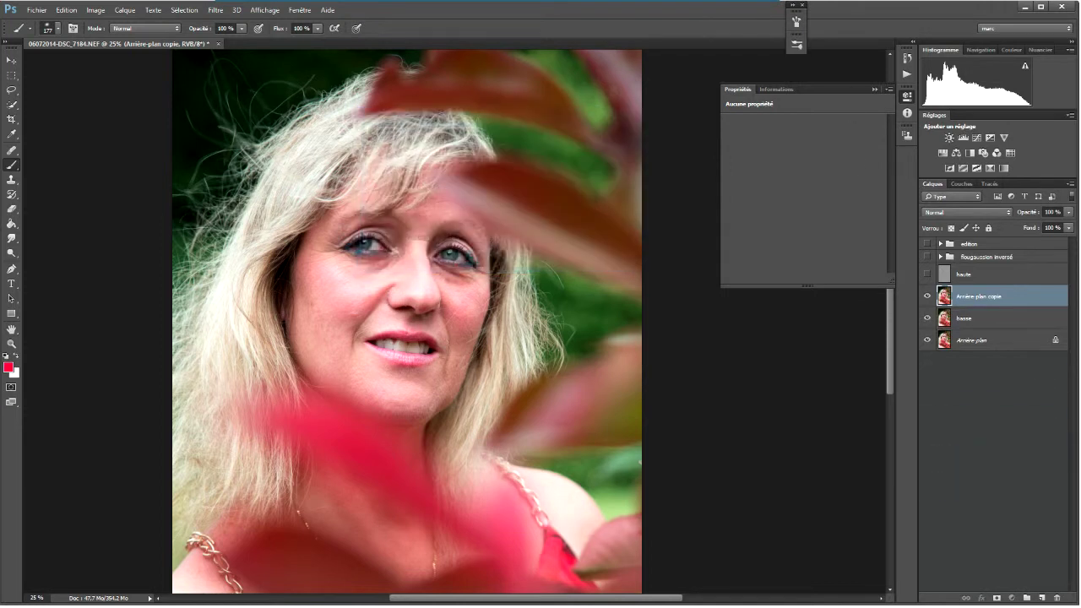
pyautogui.hotkey('ctrl', 'z')
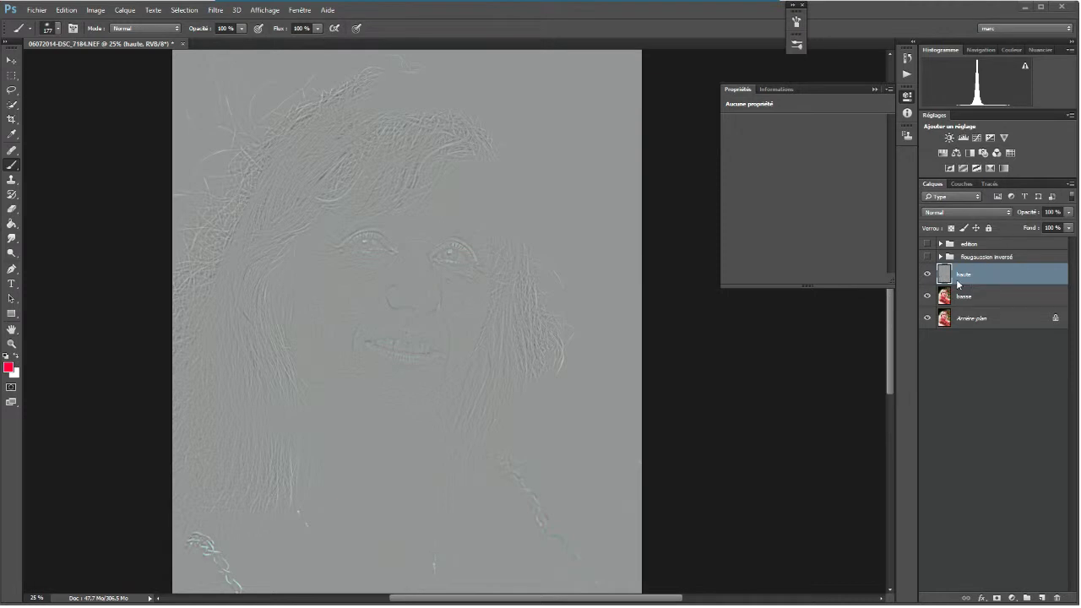
# Step: Set the haute layer's blending mode to Lumière linéaire and toggle the haute and basse layers to compare the result
pyautogui.click(1008, 216)
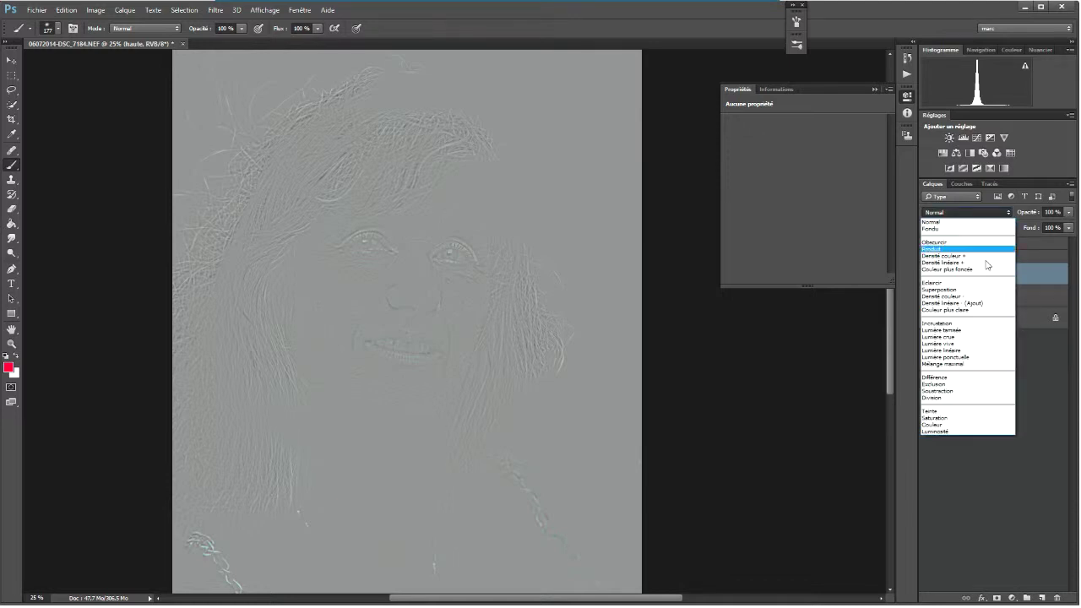
pyautogui.click(960, 351)
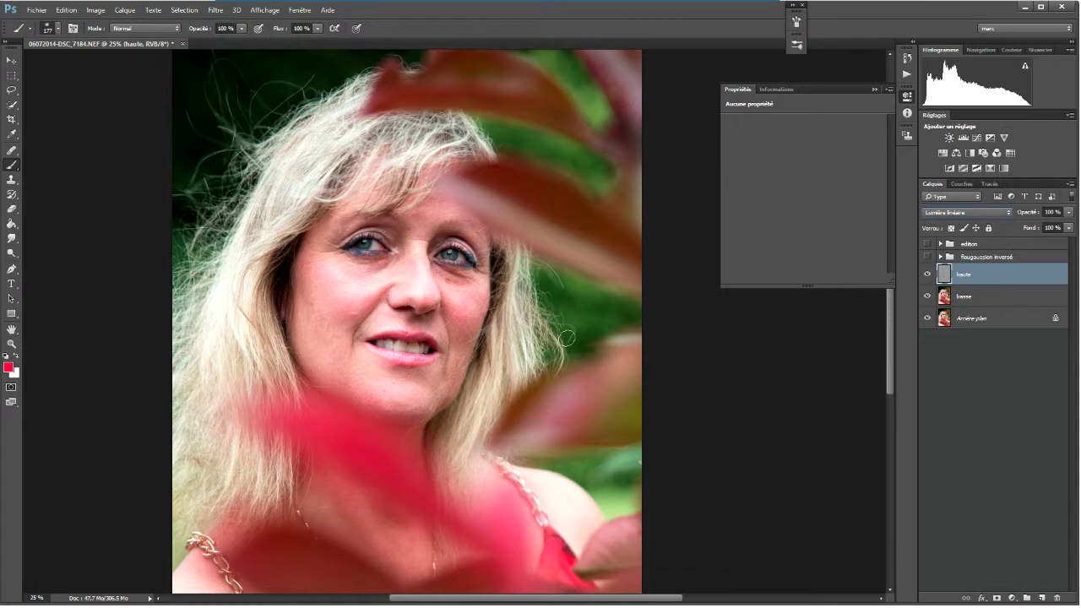
pyautogui.click(926, 275)
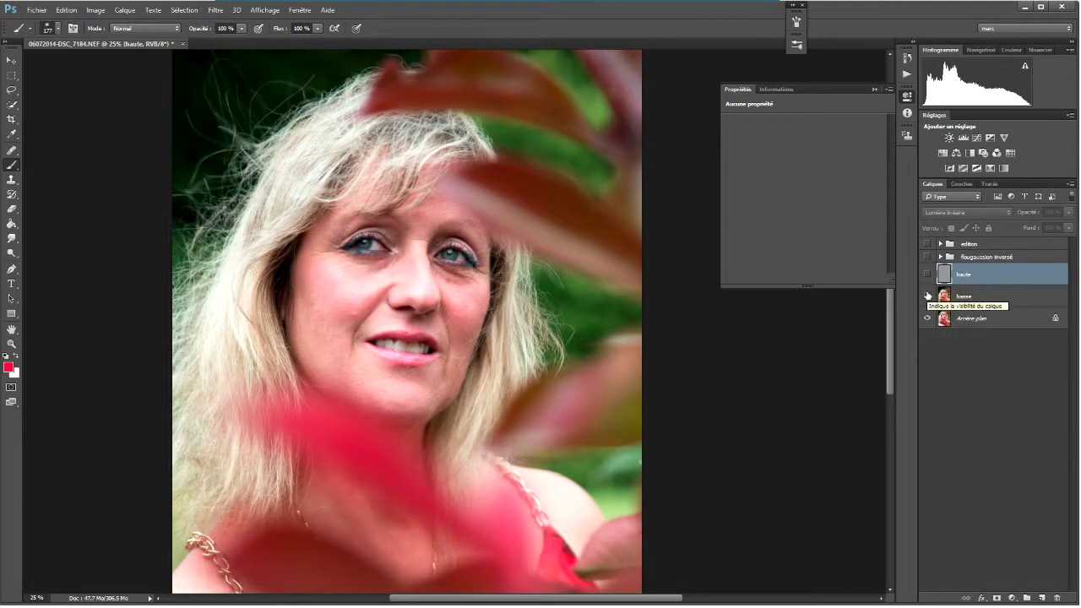
pyautogui.click(927, 295)
pyautogui.click(926, 274)
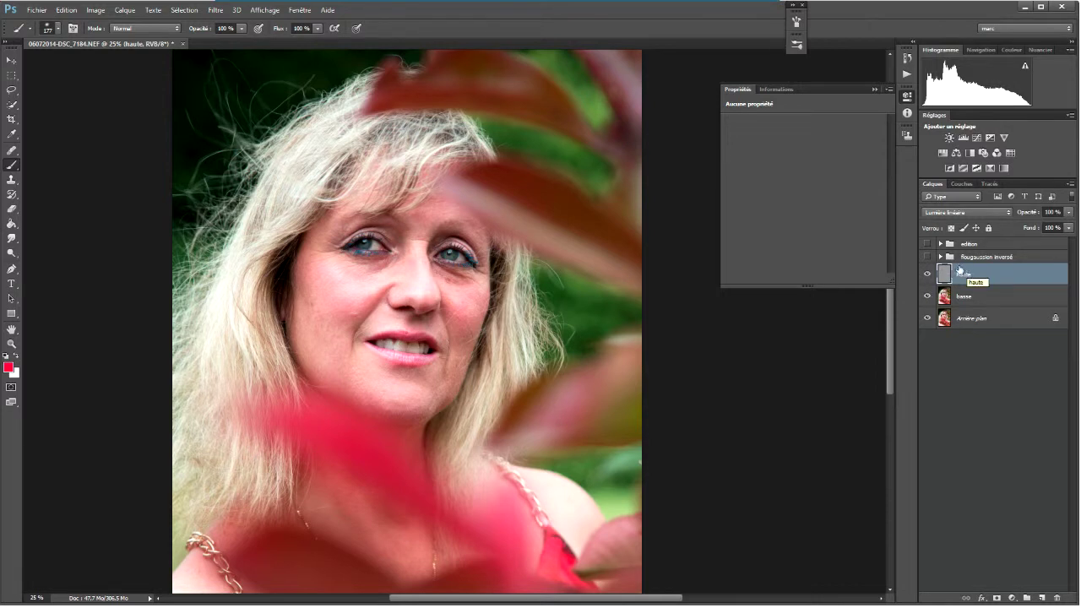
pyautogui.click(927, 274)
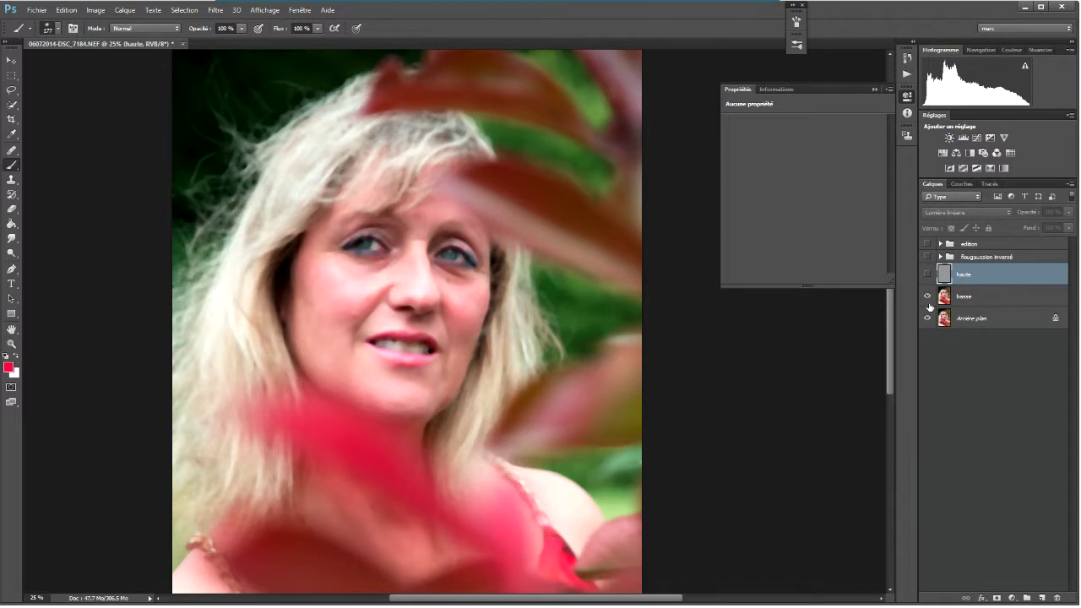
pyautogui.click(927, 274)
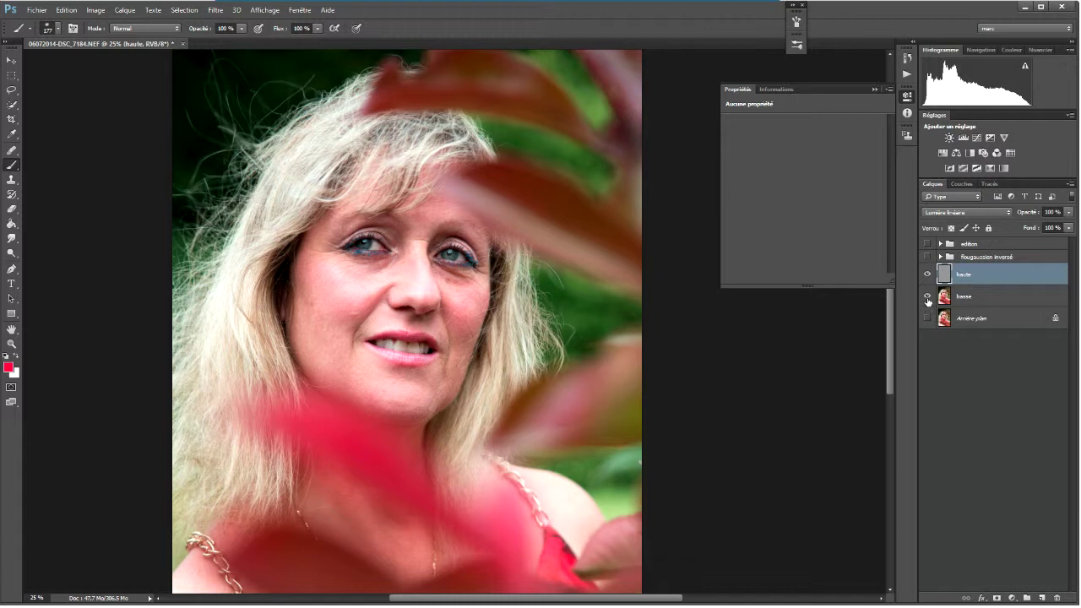
# Step: Desaturate the haute layer while viewing it alone, and make the basse and Arrière-plan layers visible again
pyautogui.click(927, 296)
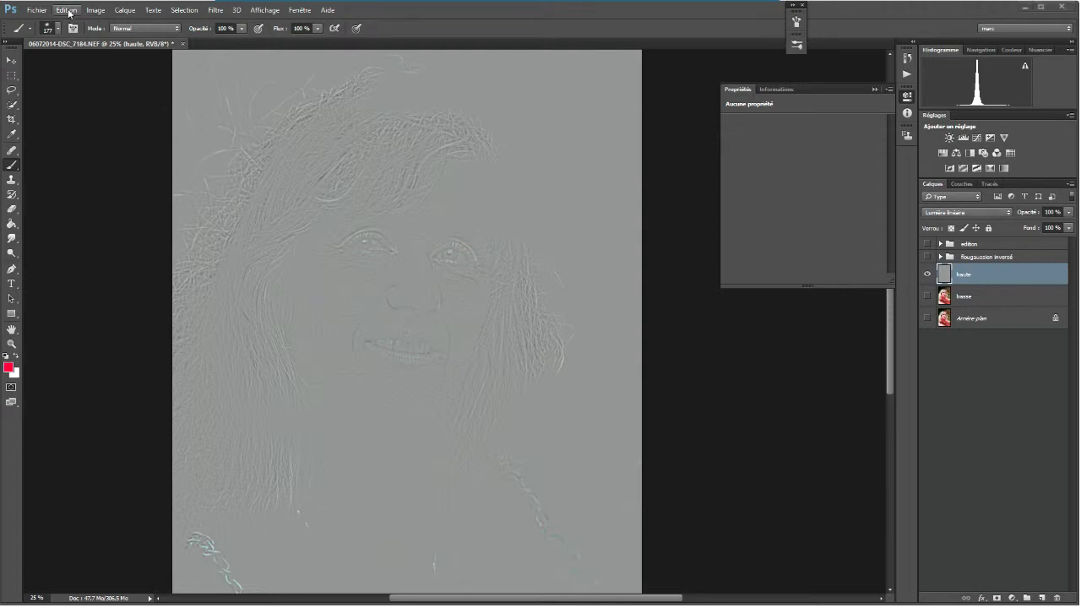
pyautogui.click(93, 11)
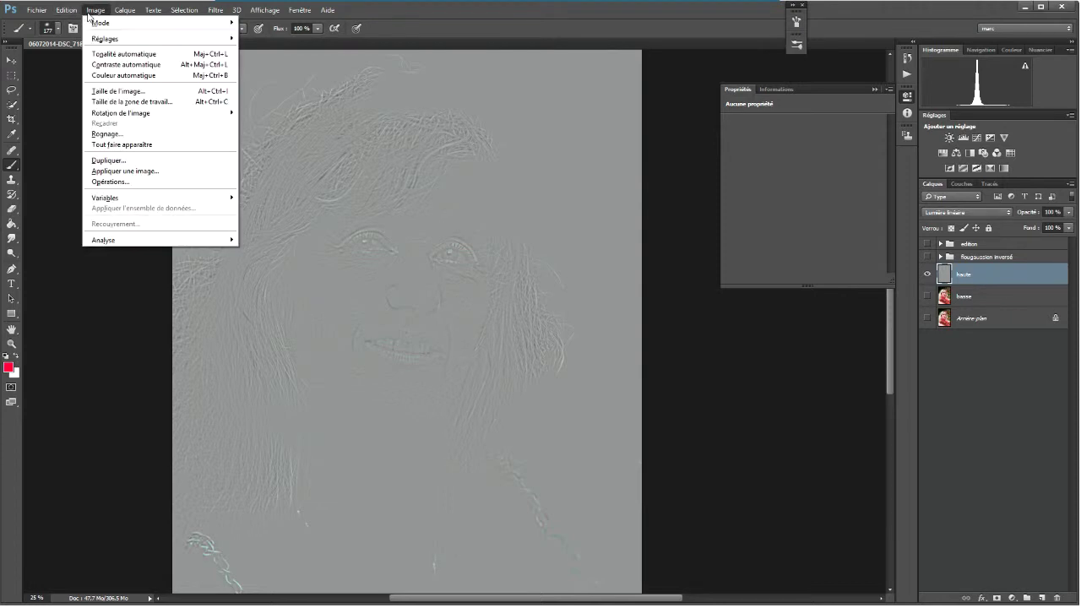
pyautogui.moveTo(110, 38)
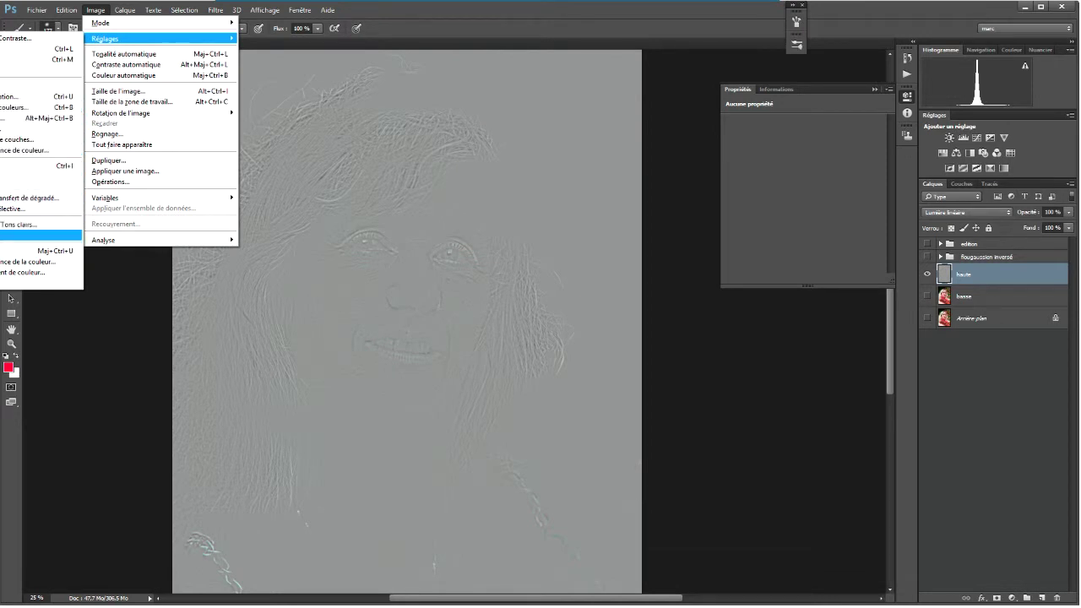
pyautogui.click(3, 251)
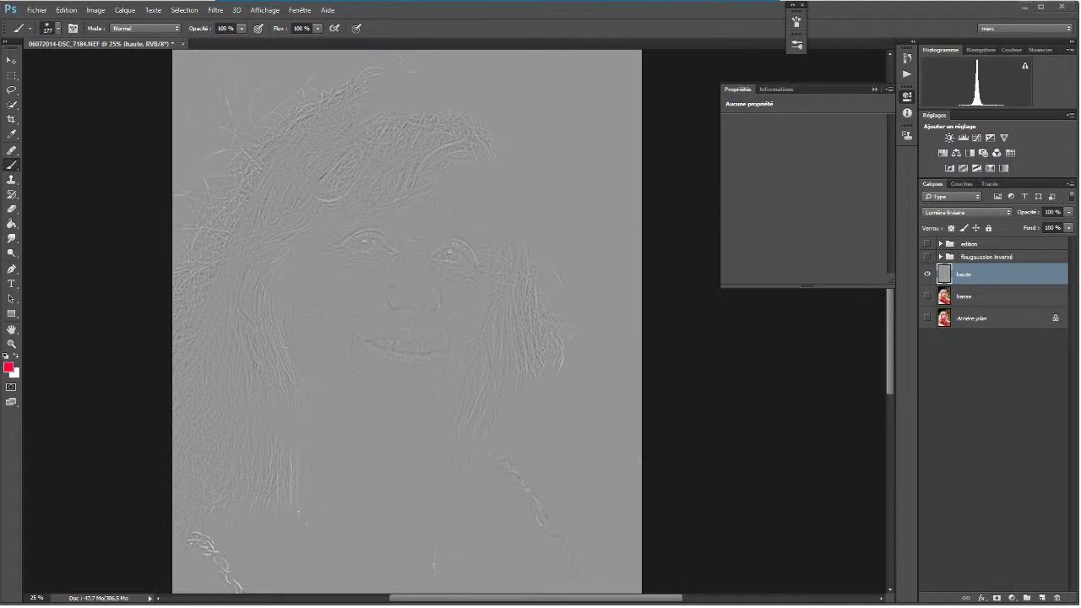
pyautogui.moveTo(927, 295); pyautogui.dragTo(928, 318)
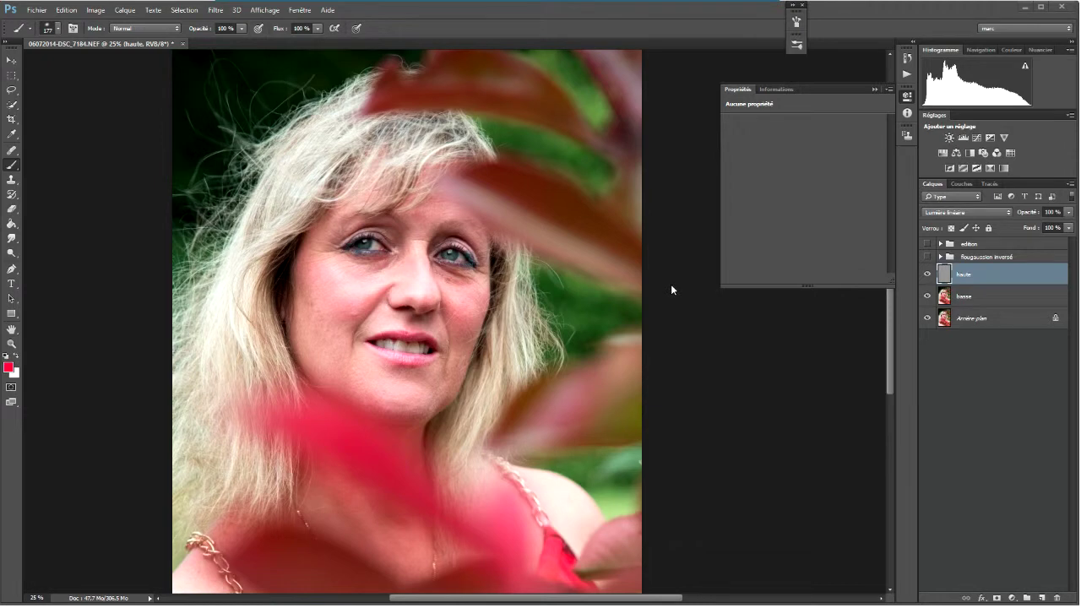
# Step: Set the healing brush to sample Calque actif and heal the small spot on the cheek below the eye on the haute layer
pyautogui.hotkey('ctrl', '+')
pyautogui.hotkey('ctrl', '+')
pyautogui.hotkey('ctrl', '+')
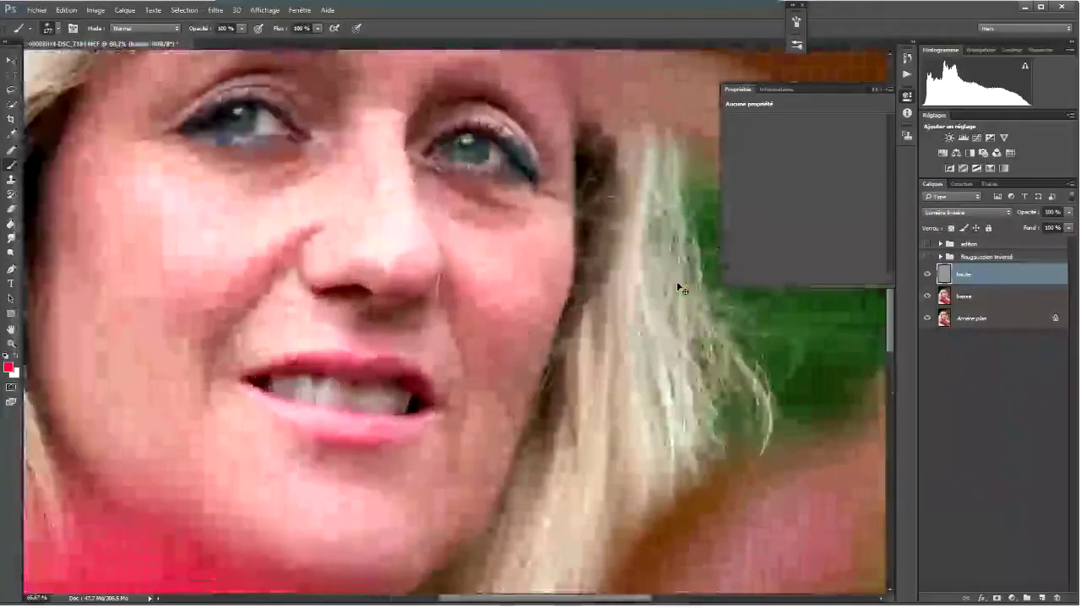
pyautogui.hotkey('ctrl', '+')
pyautogui.hotkey('ctrl', '+')
pyautogui.moveTo(569, 180); pyautogui.dragTo(542, 360)
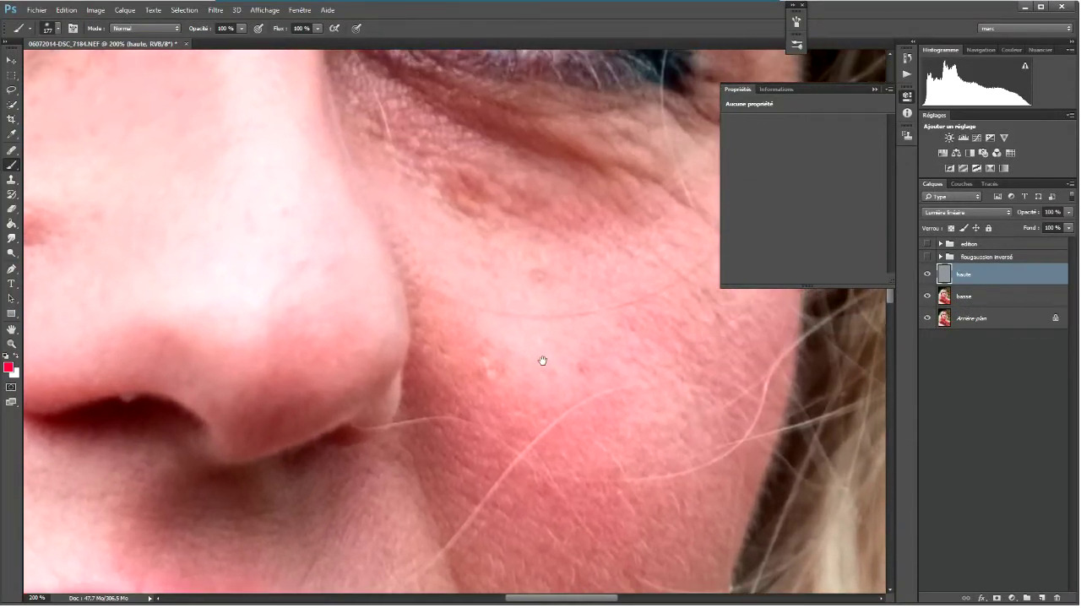
pyautogui.click(13, 151)
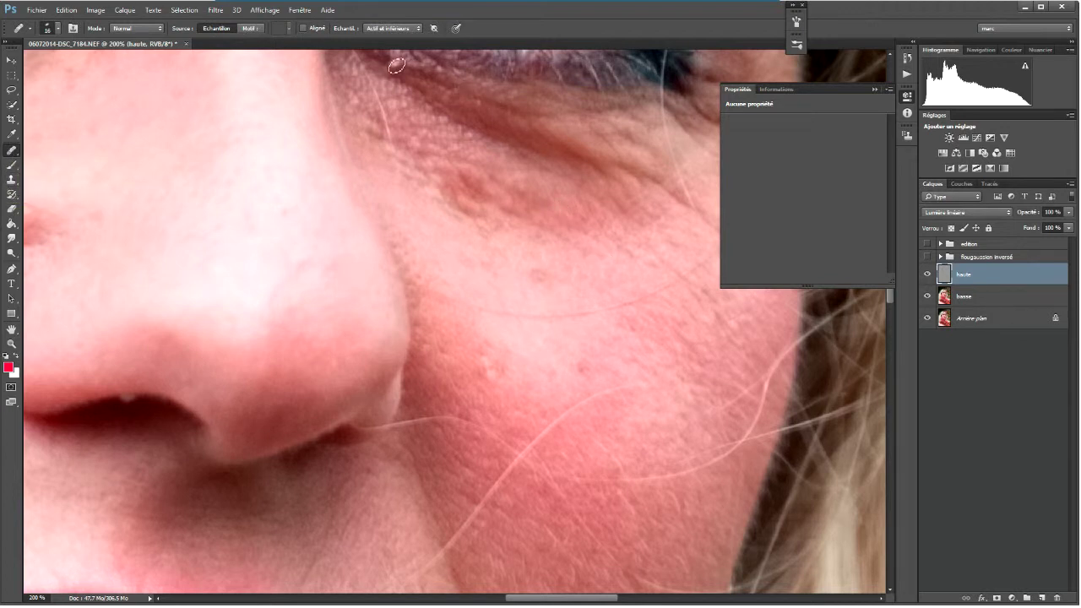
pyautogui.click(418, 29)
pyautogui.keyDown('alt'); pyautogui.click(500, 279); pyautogui.keyUp('alt')
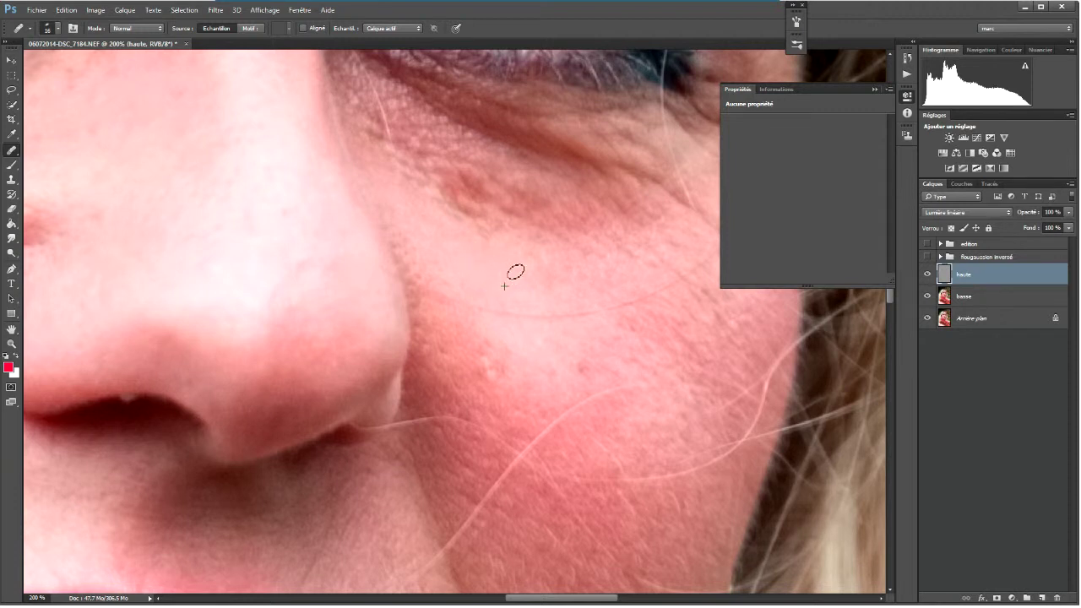
pyautogui.keyDown('alt'); pyautogui.click(536, 295); pyautogui.keyUp('alt')
pyautogui.moveTo(543, 269); pyautogui.dragTo(558, 269)
# Step: Heal the skin marks at the lower edge of the eye bag using clean cheek texture sampled nearby
pyautogui.keyDown('alt'); pyautogui.click(529, 272); pyautogui.keyUp('alt')
pyautogui.moveTo(482, 231)
pyautogui.mouseDown()
pyautogui.moveTo(500, 242)
pyautogui.moveTo(495, 225)
pyautogui.moveTo(560, 250)
pyautogui.moveTo(531, 250)
pyautogui.mouseUp()
pyautogui.keyDown('alt'); pyautogui.click(502, 263); pyautogui.keyUp('alt')
pyautogui.keyDown('alt'); pyautogui.click(531, 252); pyautogui.keyUp('alt')
# Step: Set the clone stamp to sample Calque actif, clone over marks under the eye, and toggle the haute layer to check the result
pyautogui.click(13, 180)
pyautogui.click(463, 30)
pyautogui.click(435, 37)
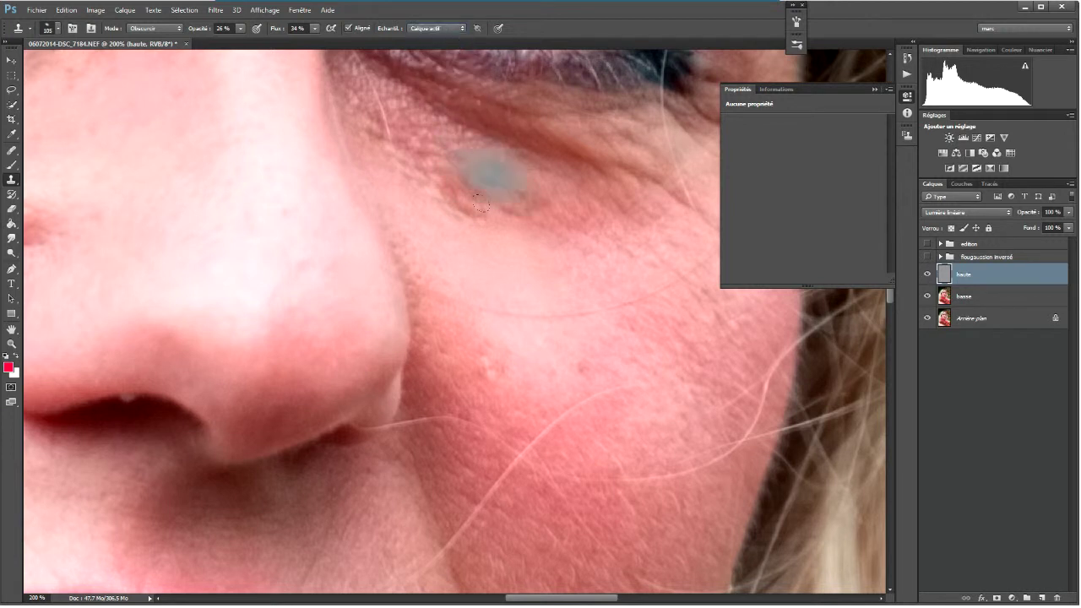
pyautogui.moveTo(517, 274)
pyautogui.mouseDown()
pyautogui.moveTo(528, 274)
pyautogui.moveTo(478, 268)
pyautogui.moveTo(490, 263)
pyautogui.mouseUp()
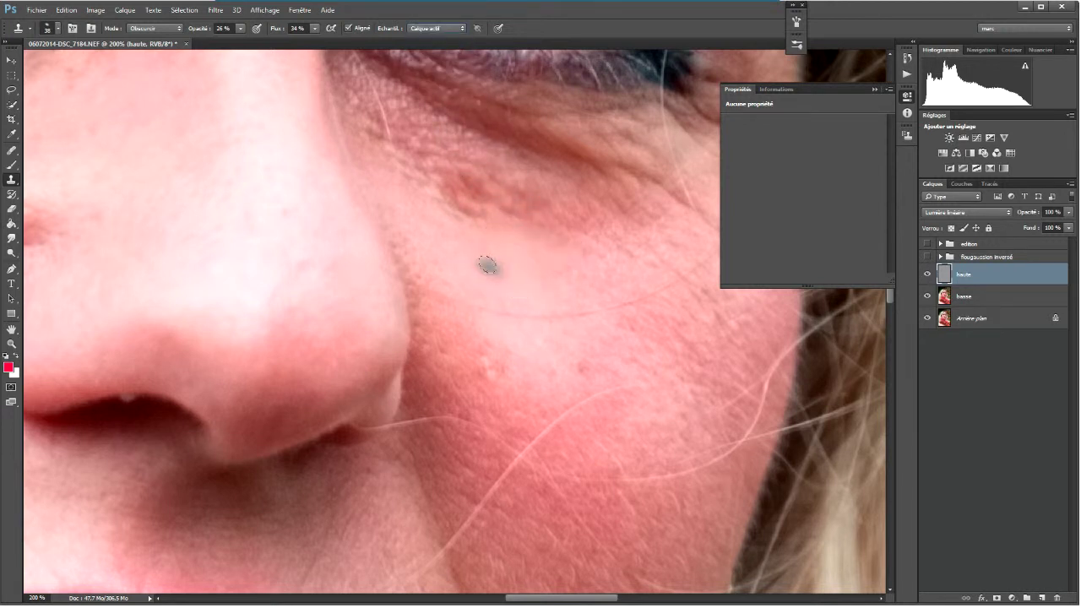
pyautogui.click(486, 213)
pyautogui.moveTo(477, 222); pyautogui.dragTo(488, 217)
pyautogui.click(929, 275)
pyautogui.click(928, 274)
# Step: Set the clone stamp to Normal mode at 100% opacity and clone over the creases along the eye bag with a brush about 23 px wide
pyautogui.click(242, 29)
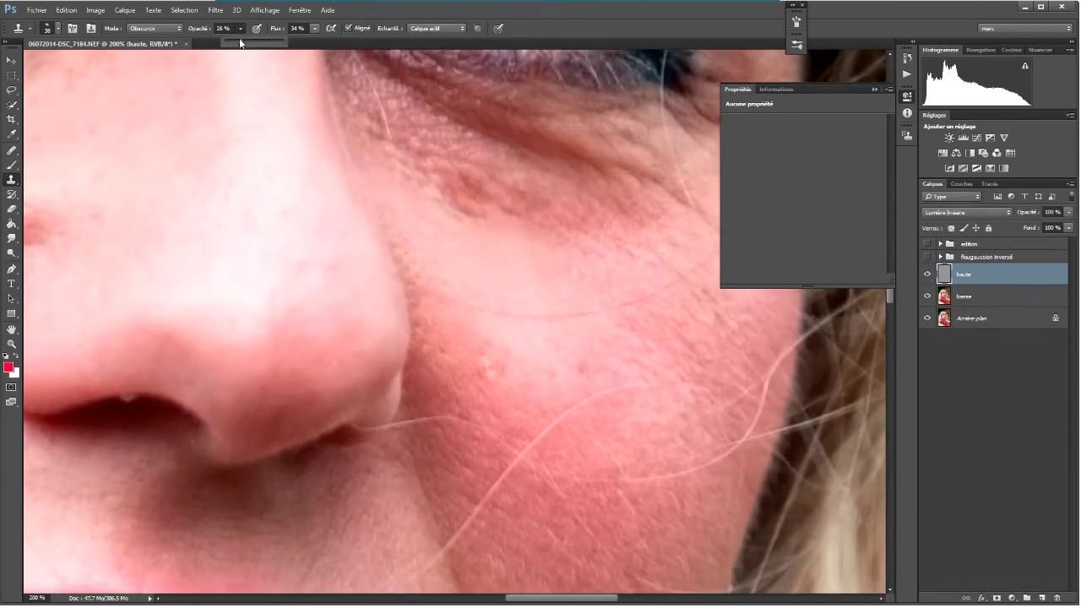
pyautogui.click(467, 208)
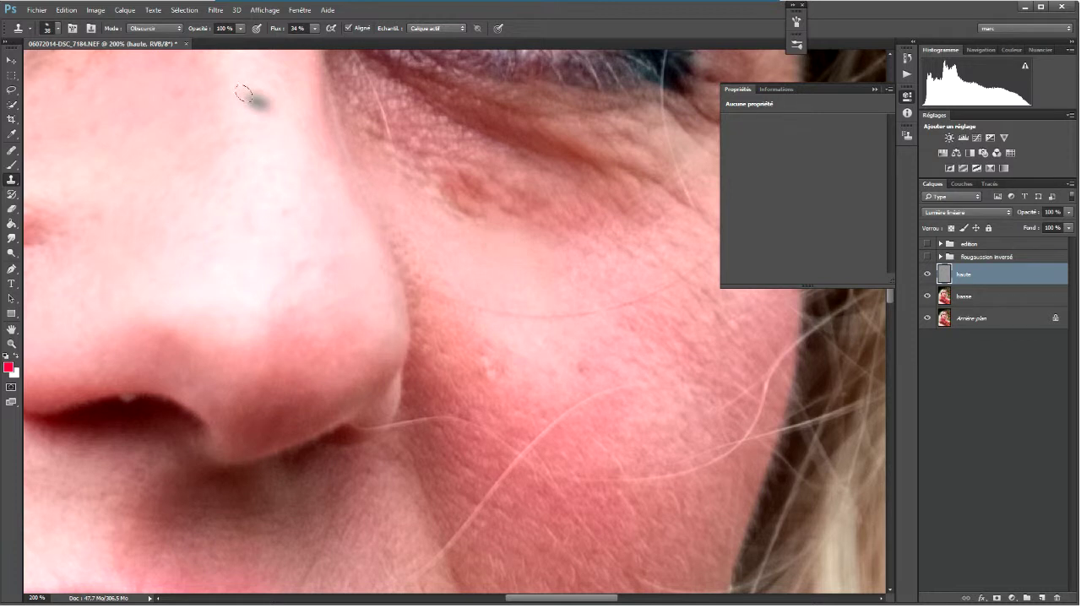
pyautogui.click(179, 30)
pyautogui.click(170, 38)
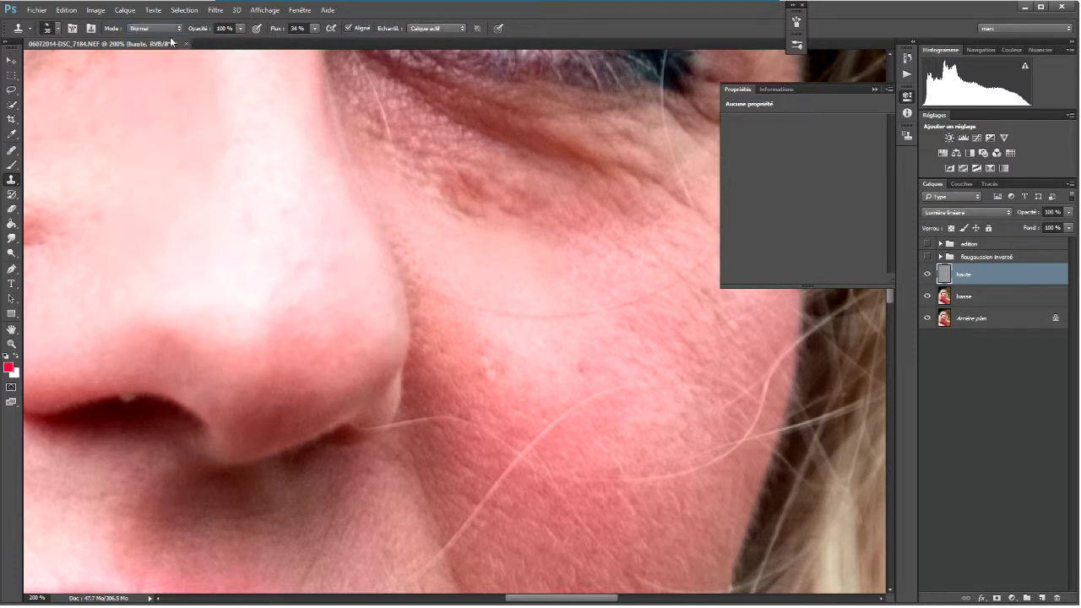
pyautogui.moveTo(473, 222)
pyautogui.mouseDown()
pyautogui.moveTo(444, 202)
pyautogui.moveTo(462, 218)
pyautogui.moveTo(435, 188)
pyautogui.moveTo(499, 222)
pyautogui.moveTo(561, 223)
pyautogui.mouseUp()
pyautogui.keyDown('alt'); pyautogui.rightClick(558, 244); pyautogui.keyUp('alt')
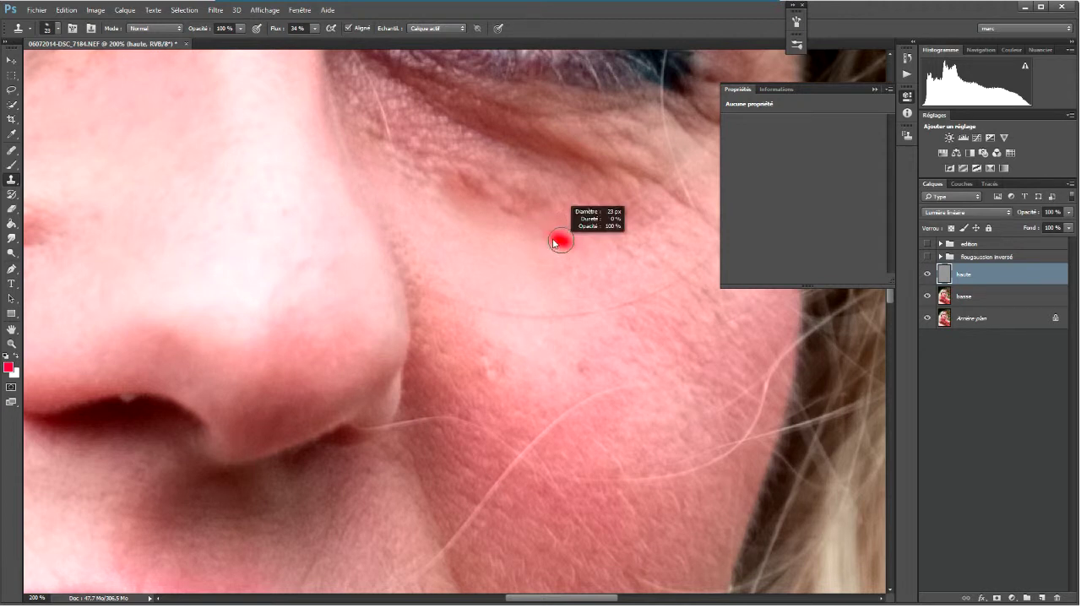
pyautogui.moveTo(562, 239)
pyautogui.mouseDown()
pyautogui.moveTo(567, 215)
pyautogui.moveTo(568, 226)
pyautogui.moveTo(548, 206)
pyautogui.moveTo(560, 222)
pyautogui.moveTo(565, 207)
pyautogui.mouseUp()
pyautogui.click(571, 220)
pyautogui.click(585, 227)
# Step: Clone clean texture over the cheek skin below the eye bag, down to the thin stray hair
pyautogui.keyDown('alt'); pyautogui.click(558, 227); pyautogui.keyUp('alt')
pyautogui.click(594, 240)
pyautogui.moveTo(591, 241)
pyautogui.mouseDown()
pyautogui.moveTo(612, 250)
pyautogui.moveTo(550, 283)
pyautogui.moveTo(562, 298)
pyautogui.mouseUp()
pyautogui.keyDown('alt'); pyautogui.click(560, 246); pyautogui.keyUp('alt')
pyautogui.keyDown('alt'); pyautogui.click(558, 304); pyautogui.keyUp('alt')
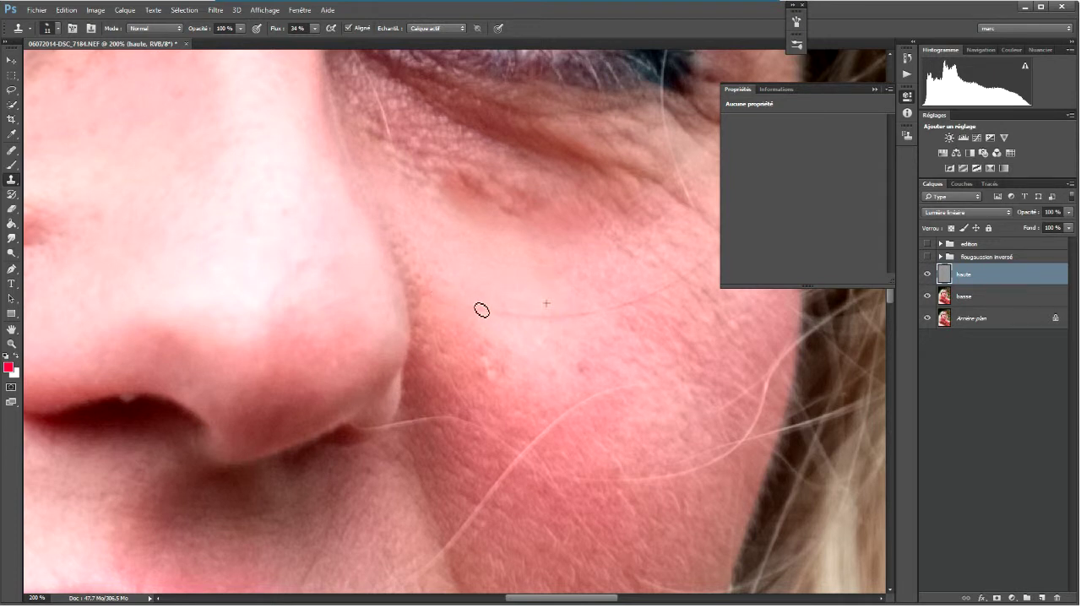
# Step: Resize the clone stamp brush and clone out the small bumps and marks on the cheek beside the nose
pyautogui.keyDown('alt'); pyautogui.rightClick(464, 285); pyautogui.keyUp('alt')
pyautogui.moveTo(465, 285)
pyautogui.mouseDown()
pyautogui.moveTo(472, 311)
pyautogui.moveTo(587, 313)
pyautogui.moveTo(535, 321)
pyautogui.moveTo(520, 308)
pyautogui.moveTo(543, 314)
pyautogui.moveTo(492, 290)
pyautogui.moveTo(488, 301)
pyautogui.moveTo(513, 309)
pyautogui.moveTo(486, 332)
pyautogui.mouseUp()
pyautogui.moveTo(463, 291)
pyautogui.mouseDown()
pyautogui.moveTo(448, 287)
pyautogui.moveTo(436, 325)
pyautogui.moveTo(464, 349)
pyautogui.moveTo(504, 340)
pyautogui.moveTo(477, 354)
pyautogui.mouseUp()
pyautogui.keyDown('alt'); pyautogui.click(495, 321); pyautogui.keyUp('alt')
pyautogui.moveTo(490, 336)
pyautogui.mouseDown()
pyautogui.moveTo(517, 376)
pyautogui.moveTo(475, 371)
pyautogui.moveTo(484, 382)
pyautogui.moveTo(476, 368)
pyautogui.mouseUp()
pyautogui.keyDown('alt'); pyautogui.click(516, 382); pyautogui.keyUp('alt')
pyautogui.click(502, 372)
pyautogui.keyDown('alt'); pyautogui.click(518, 379); pyautogui.keyUp('alt')
pyautogui.keyDown('alt'); pyautogui.click(491, 325); pyautogui.keyUp('alt')
pyautogui.keyDown('alt'); pyautogui.click(477, 345); pyautogui.keyUp('alt')
# Step: Clone out the small blemishes and pores on the bridge and tip of the nose on the haute layer
pyautogui.moveTo(330, 279); pyautogui.dragTo(340, 276)
pyautogui.keyDown('alt'); pyautogui.click(252, 171); pyautogui.keyUp('alt')
pyautogui.keyDown('alt'); pyautogui.click(243, 196); pyautogui.keyUp('alt')
pyautogui.keyDown('alt'); pyautogui.click(248, 153); pyautogui.keyUp('alt')
pyautogui.click(254, 143)
pyautogui.keyDown('alt'); pyautogui.click(245, 183); pyautogui.keyUp('alt')
pyautogui.keyDown('alt'); pyautogui.click(270, 225); pyautogui.keyUp('alt')
pyautogui.moveTo(277, 213); pyautogui.dragTo(284, 212)
pyautogui.keyDown('alt'); pyautogui.click(281, 145); pyautogui.keyUp('alt')
pyautogui.moveTo(299, 127)
pyautogui.mouseDown()
pyautogui.moveTo(312, 138)
pyautogui.moveTo(312, 170)
pyautogui.mouseUp()
pyautogui.hotkey('ctrl', '-')
pyautogui.hotkey('ctrl', '-')
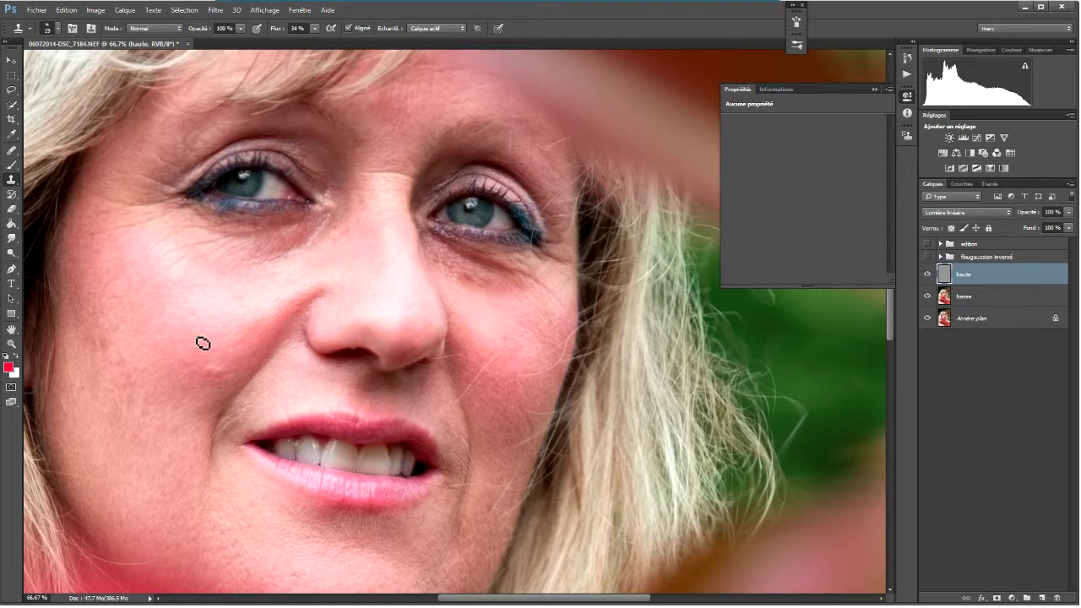
# Step: Resize the clone stamp brush and clone over skin irregularities on the other cheek, just above the crease beside the nostril
pyautogui.hotkey('ctrl', '+')
pyautogui.hotkey('ctrl', '+')
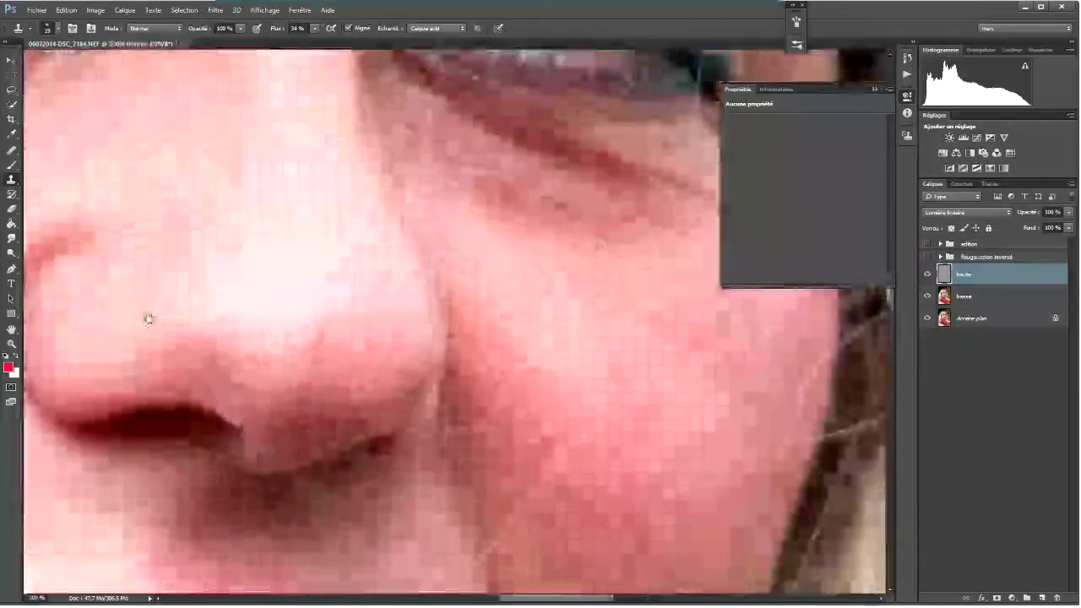
pyautogui.moveTo(82, 261)
pyautogui.mouseDown()
pyautogui.moveTo(457, 296)
pyautogui.moveTo(533, 314)
pyautogui.mouseUp()
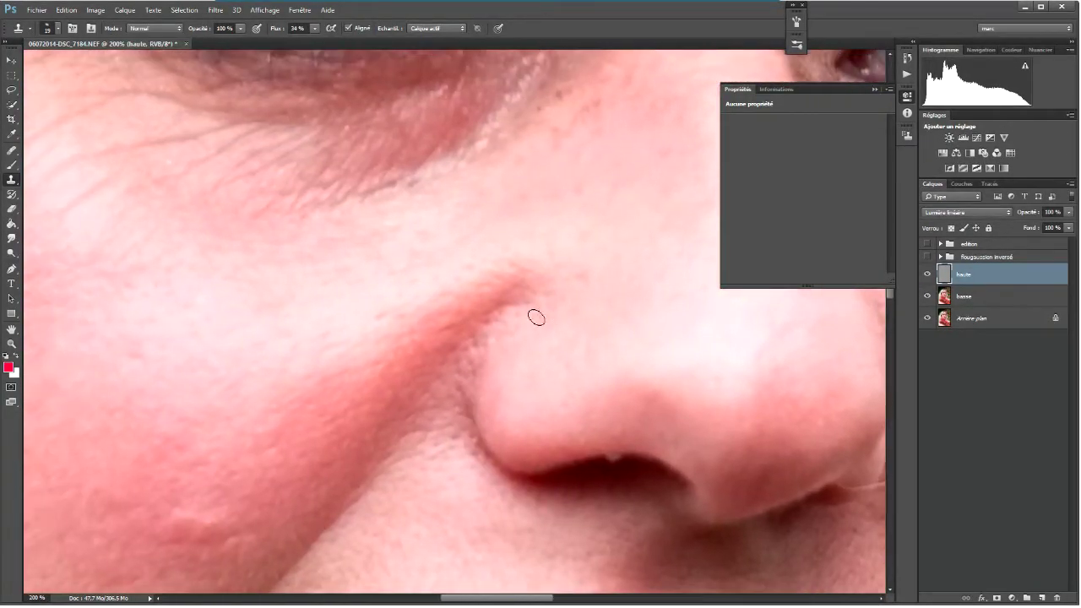
pyautogui.keyDown('alt'); pyautogui.rightClick(429, 332); pyautogui.keyUp('alt')
pyautogui.keyDown('alt'); pyautogui.click(429, 279); pyautogui.keyUp('alt')
pyautogui.keyDown('alt'); pyautogui.click(423, 318); pyautogui.keyUp('alt')
pyautogui.moveTo(446, 303)
pyautogui.mouseDown()
pyautogui.moveTo(458, 302)
pyautogui.moveTo(439, 304)
pyautogui.mouseUp()
pyautogui.keyDown('alt'); pyautogui.click(412, 282); pyautogui.keyUp('alt')
pyautogui.keyDown('alt'); pyautogui.click(481, 252); pyautogui.keyUp('alt')
pyautogui.moveTo(464, 263); pyautogui.dragTo(457, 273)
pyautogui.keyDown('alt'); pyautogui.click(477, 255); pyautogui.keyUp('alt')
# Step: Clone out the small spots on the side of the nose between the inner eye corner and the nostril
pyautogui.moveTo(580, 193); pyautogui.dragTo(593, 197)
pyautogui.moveTo(567, 150)
pyautogui.mouseDown()
pyautogui.moveTo(563, 166)
pyautogui.moveTo(575, 147)
pyautogui.moveTo(563, 140)
pyautogui.moveTo(580, 137)
pyautogui.moveTo(581, 125)
pyautogui.moveTo(592, 132)
pyautogui.mouseUp()
pyautogui.keyDown('alt'); pyautogui.click(559, 158); pyautogui.keyUp('alt')
pyautogui.keyDown('alt'); pyautogui.click(560, 174); pyautogui.keyUp('alt')
pyautogui.moveTo(603, 111); pyautogui.dragTo(589, 130)
pyautogui.keyDown('alt'); pyautogui.click(600, 152); pyautogui.keyUp('alt')
pyautogui.moveTo(586, 199)
pyautogui.mouseDown()
pyautogui.moveTo(583, 184)
pyautogui.moveTo(590, 188)
pyautogui.mouseUp()
pyautogui.keyDown('alt'); pyautogui.click(624, 182); pyautogui.keyUp('alt')
pyautogui.moveTo(677, 154); pyautogui.dragTo(664, 164)
pyautogui.moveTo(634, 109)
pyautogui.mouseDown()
pyautogui.moveTo(637, 96)
pyautogui.moveTo(630, 107)
pyautogui.moveTo(613, 99)
pyautogui.moveTo(615, 116)
pyautogui.moveTo(623, 99)
pyautogui.mouseUp()
pyautogui.keyDown('alt'); pyautogui.click(619, 154); pyautogui.keyUp('alt')
# Step: Clone clean texture over the remaining marks along the upper nose bridge near the inner eye corner
pyautogui.moveTo(633, 161); pyautogui.dragTo(536, 322)
pyautogui.keyDown('alt'); pyautogui.click(565, 322); pyautogui.keyUp('alt')
pyautogui.moveTo(563, 265)
pyautogui.mouseDown()
pyautogui.moveTo(557, 289)
pyautogui.moveTo(574, 258)
pyautogui.moveTo(558, 289)
pyautogui.moveTo(569, 296)
pyautogui.mouseUp()
pyautogui.keyDown('alt'); pyautogui.click(540, 293); pyautogui.keyUp('alt')
pyautogui.keyDown('alt'); pyautogui.click(554, 309); pyautogui.keyUp('alt')
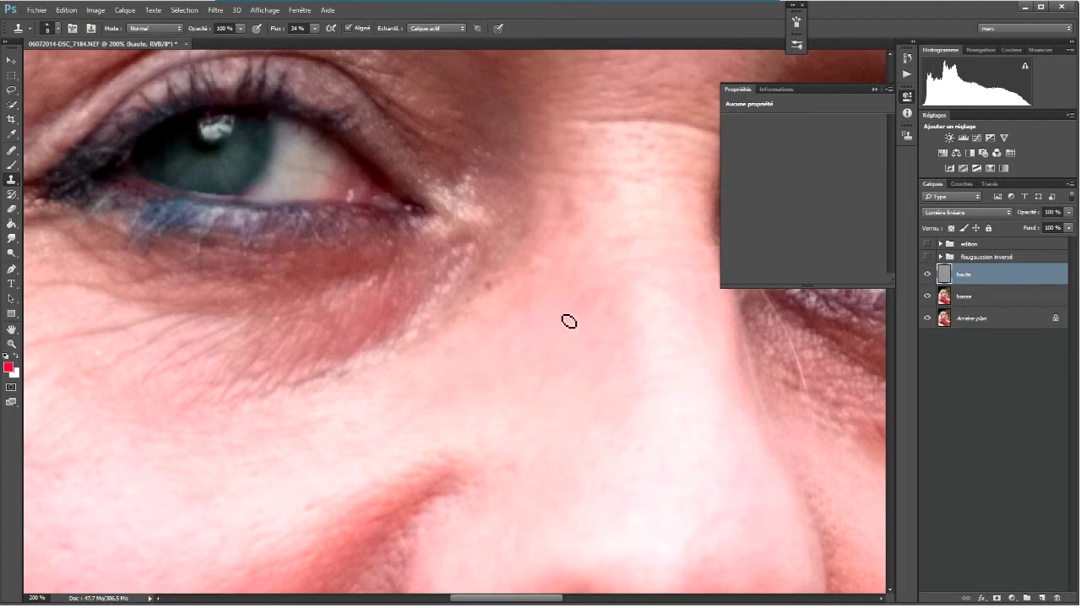
pyautogui.keyDown('alt'); pyautogui.click(553, 299); pyautogui.keyUp('alt')
pyautogui.moveTo(572, 304)
pyautogui.mouseDown()
pyautogui.moveTo(579, 280)
pyautogui.moveTo(562, 295)
pyautogui.moveTo(591, 269)
pyautogui.mouseUp()
pyautogui.moveTo(608, 245)
pyautogui.mouseDown()
pyautogui.moveTo(643, 246)
pyautogui.moveTo(612, 250)
pyautogui.moveTo(609, 277)
pyautogui.moveTo(636, 264)
pyautogui.moveTo(634, 277)
pyautogui.moveTo(651, 287)
pyautogui.moveTo(623, 295)
pyautogui.mouseUp()
pyautogui.keyDown('alt'); pyautogui.click(580, 367); pyautogui.keyUp('alt')
pyautogui.moveTo(587, 360)
pyautogui.mouseDown()
pyautogui.moveTo(595, 307)
pyautogui.moveTo(604, 295)
pyautogui.moveTo(594, 313)
pyautogui.moveTo(568, 310)
pyautogui.moveTo(597, 292)
pyautogui.mouseUp()
# Step: Clone out the dark spots below the inner eye corner and the fine lines along the lower eyelid
pyautogui.moveTo(599, 331)
pyautogui.mouseDown()
pyautogui.moveTo(632, 304)
pyautogui.moveTo(616, 292)
pyautogui.moveTo(602, 306)
pyautogui.moveTo(619, 289)
pyautogui.moveTo(618, 306)
pyautogui.moveTo(548, 353)
pyautogui.moveTo(569, 364)
pyautogui.moveTo(542, 402)
pyautogui.moveTo(550, 350)
pyautogui.moveTo(492, 299)
pyautogui.mouseUp()
pyautogui.moveTo(455, 307)
pyautogui.mouseDown()
pyautogui.moveTo(442, 310)
pyautogui.moveTo(463, 293)
pyautogui.moveTo(447, 302)
pyautogui.moveTo(465, 278)
pyautogui.moveTo(452, 293)
pyautogui.moveTo(465, 276)
pyautogui.moveTo(454, 280)
pyautogui.mouseUp()
pyautogui.keyDown('alt'); pyautogui.click(477, 303); pyautogui.keyUp('alt')
pyautogui.keyDown('alt'); pyautogui.click(424, 340); pyautogui.keyUp('alt')
pyautogui.moveTo(391, 360)
pyautogui.mouseDown()
pyautogui.moveTo(410, 324)
pyautogui.moveTo(390, 357)
pyautogui.moveTo(410, 356)
pyautogui.moveTo(376, 384)
pyautogui.moveTo(373, 370)
pyautogui.moveTo(431, 360)
pyautogui.moveTo(345, 383)
pyautogui.moveTo(371, 366)
pyautogui.moveTo(315, 401)
pyautogui.moveTo(300, 389)
pyautogui.moveTo(346, 370)
pyautogui.moveTo(301, 394)
pyautogui.moveTo(334, 379)
pyautogui.moveTo(310, 366)
pyautogui.moveTo(270, 404)
pyautogui.moveTo(319, 381)
pyautogui.mouseUp()
# Step: Clone over the skin marks between the nose fold and the upper lip, and the bumps on the adjoining cheek
pyautogui.moveTo(523, 490); pyautogui.dragTo(523, 253)
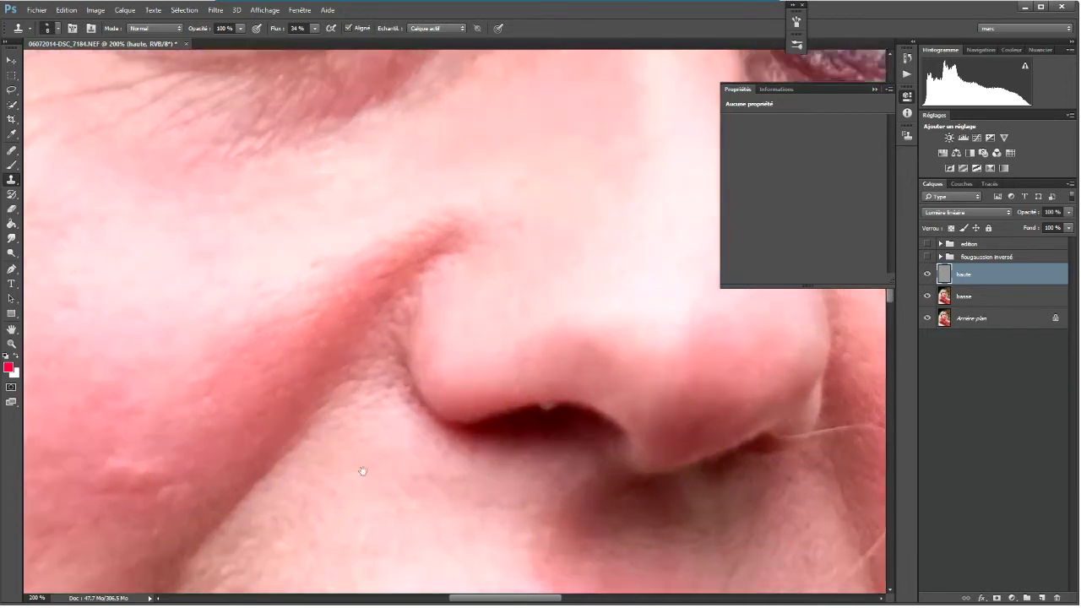
pyautogui.moveTo(362, 471); pyautogui.dragTo(454, 280)
pyautogui.keyDown('alt'); pyautogui.click(389, 364); pyautogui.keyUp('alt')
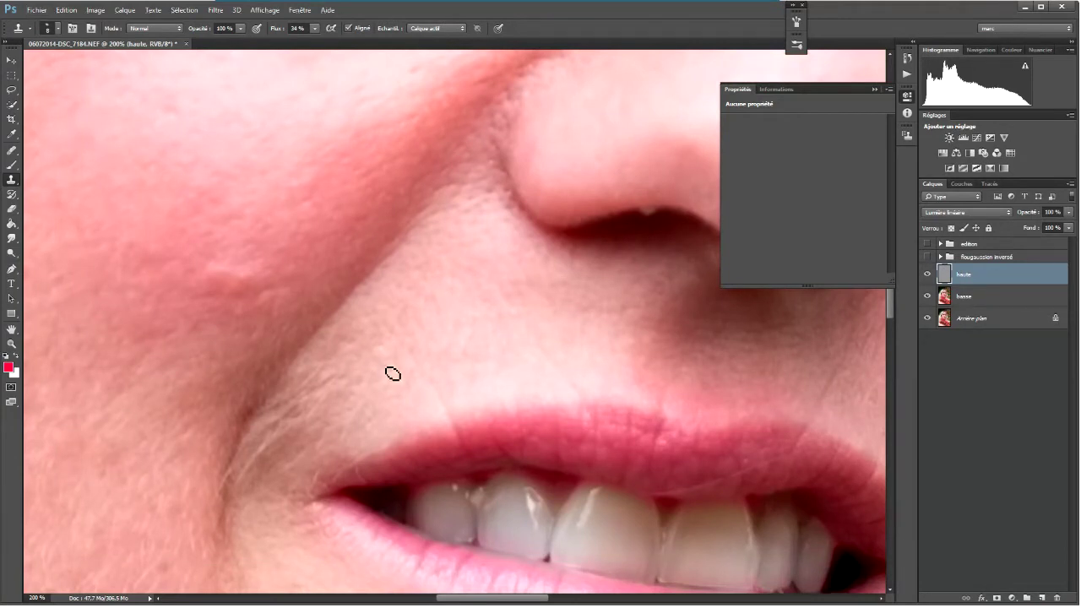
pyautogui.moveTo(362, 415)
pyautogui.mouseDown()
pyautogui.moveTo(381, 393)
pyautogui.moveTo(364, 417)
pyautogui.moveTo(345, 393)
pyautogui.moveTo(366, 359)
pyautogui.moveTo(338, 352)
pyautogui.moveTo(357, 321)
pyautogui.moveTo(347, 325)
pyautogui.moveTo(367, 315)
pyautogui.mouseUp()
pyautogui.keyDown('alt'); pyautogui.click(310, 270); pyautogui.keyUp('alt')
pyautogui.moveTo(309, 261)
pyautogui.mouseDown()
pyautogui.moveTo(336, 251)
pyautogui.moveTo(303, 325)
pyautogui.mouseUp()
pyautogui.keyDown('alt'); pyautogui.click(320, 292); pyautogui.keyUp('alt')
pyautogui.click(321, 307)
# Step: Clone out the small marks on the skin just above the upper lip with a brush about 13 px wide
pyautogui.moveTo(553, 368); pyautogui.dragTo(557, 371)
pyautogui.keyDown('alt'); pyautogui.click(552, 374); pyautogui.keyUp('alt')
pyautogui.keyDown('alt'); pyautogui.rightClick(523, 383); pyautogui.keyUp('alt')
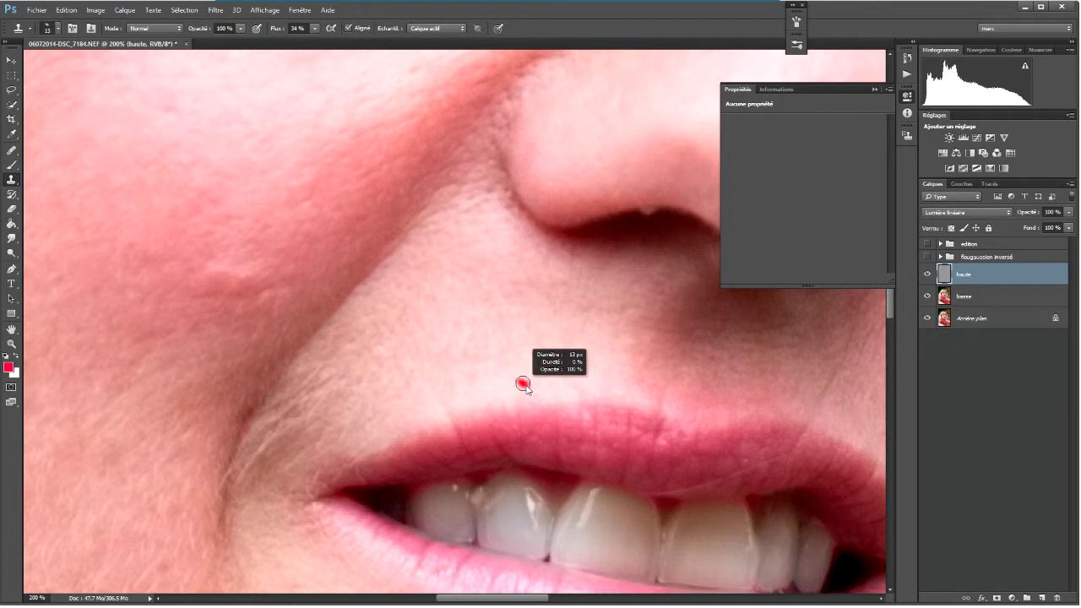
pyautogui.moveTo(572, 395); pyautogui.dragTo(570, 379)
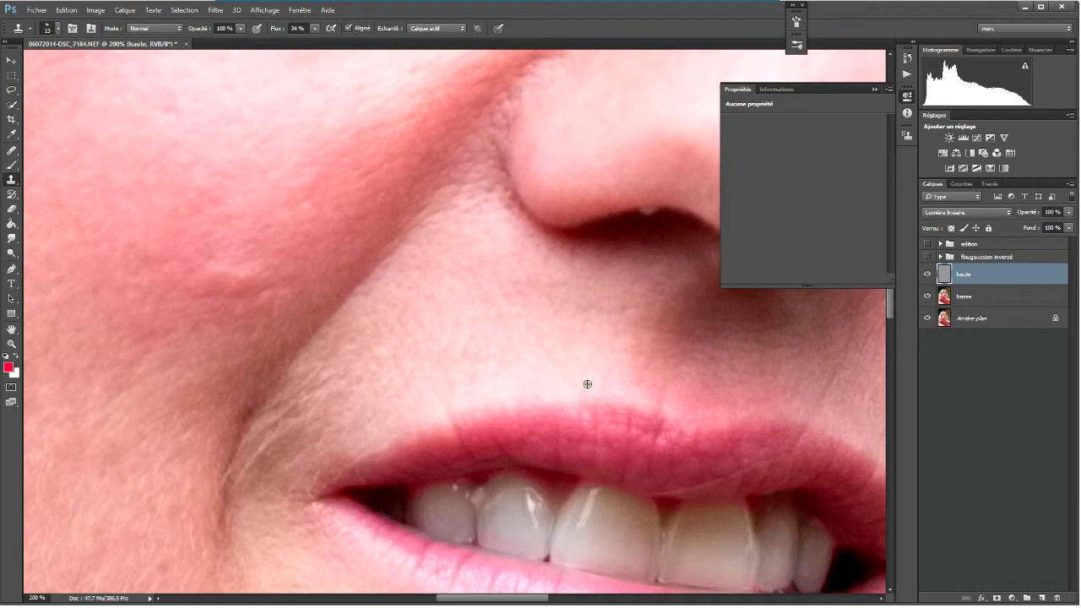
pyautogui.moveTo(545, 349)
pyautogui.mouseDown()
pyautogui.moveTo(526, 333)
pyautogui.moveTo(533, 318)
pyautogui.mouseUp()
pyautogui.keyDown('alt'); pyautogui.click(525, 347); pyautogui.keyUp('alt')
pyautogui.moveTo(500, 337)
pyautogui.mouseDown()
pyautogui.moveTo(469, 364)
pyautogui.moveTo(489, 354)
pyautogui.moveTo(476, 381)
pyautogui.moveTo(493, 389)
pyautogui.moveTo(471, 391)
pyautogui.moveTo(480, 375)
pyautogui.moveTo(491, 388)
pyautogui.moveTo(474, 385)
pyautogui.moveTo(484, 362)
pyautogui.moveTo(472, 383)
pyautogui.moveTo(452, 375)
pyautogui.moveTo(457, 391)
pyautogui.moveTo(488, 358)
pyautogui.mouseUp()
pyautogui.keyDown('alt'); pyautogui.click(503, 345); pyautogui.keyUp('alt')
pyautogui.keyDown('alt'); pyautogui.click(501, 327); pyautogui.keyUp('alt')
pyautogui.keyDown('alt'); pyautogui.click(476, 381); pyautogui.keyUp('alt')
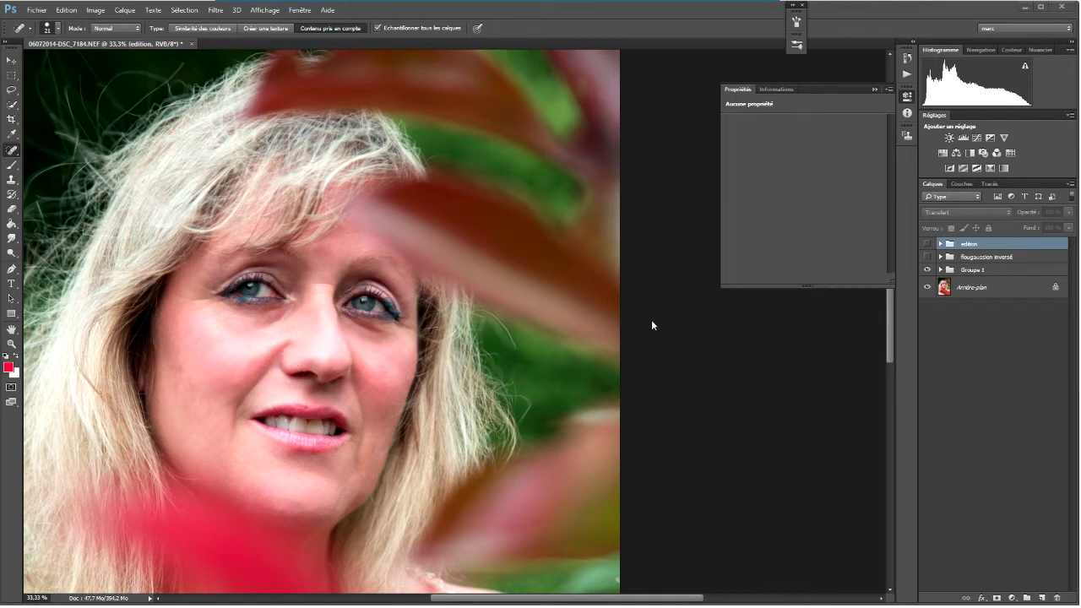
# Step: Compare the portrait with and without the Groupe 1 retouch by switching that group's visibility off and on
pyautogui.click(927, 270)
pyautogui.click(927, 271)
pyautogui.click(927, 270)
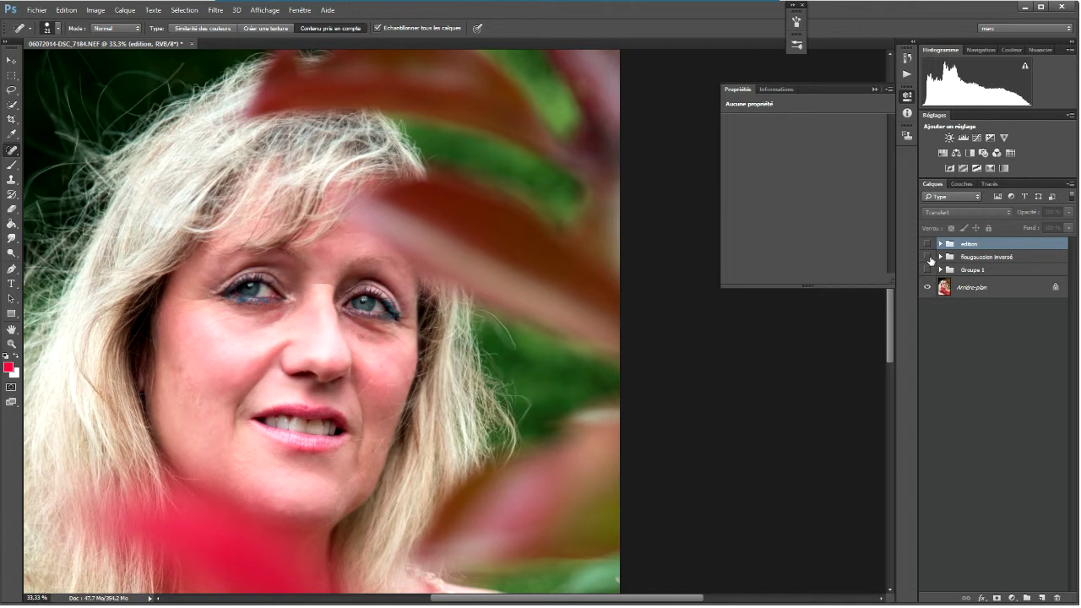
pyautogui.click(927, 270)
# Step: Compare the flougaussien inversé group's skin result with Groupe 1 by alternating the visibility of the two groups
pyautogui.click(928, 257)
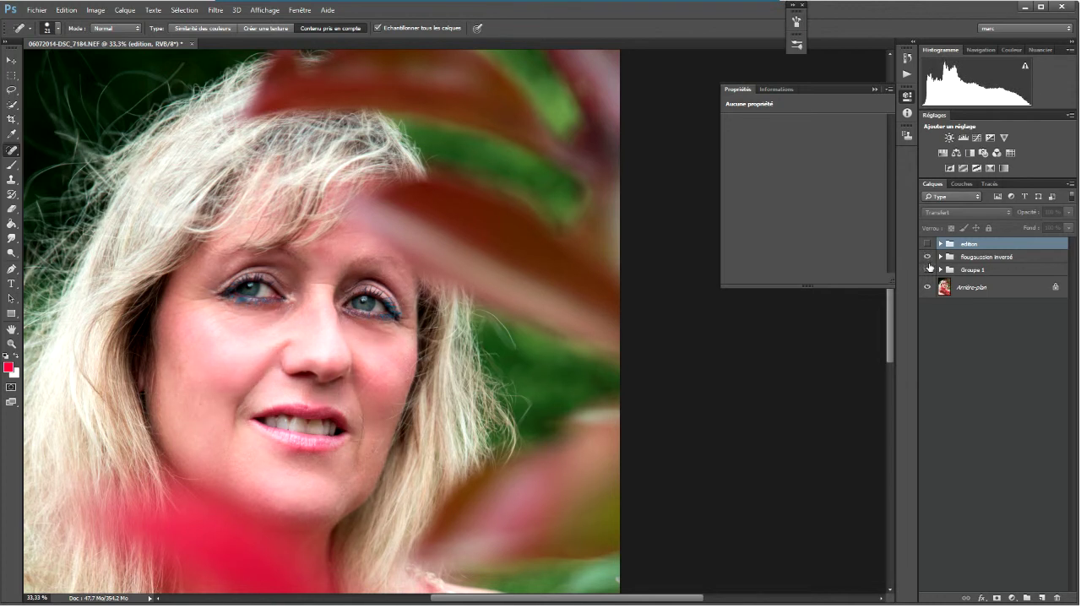
pyautogui.click(928, 269)
pyautogui.click(928, 270)
pyautogui.click(928, 269)
pyautogui.click(928, 257)
# Step: Compare the edition group's result with the original portrait and the flougaussien inversé version by alternating group visibility
pyautogui.click(927, 244)
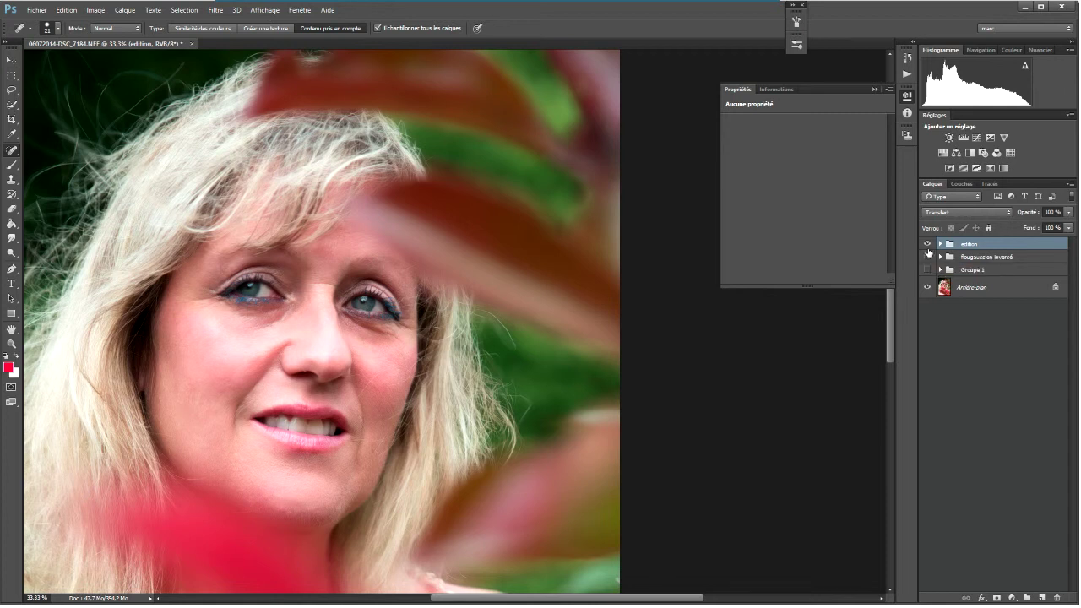
pyautogui.click(927, 245)
pyautogui.click(927, 244)
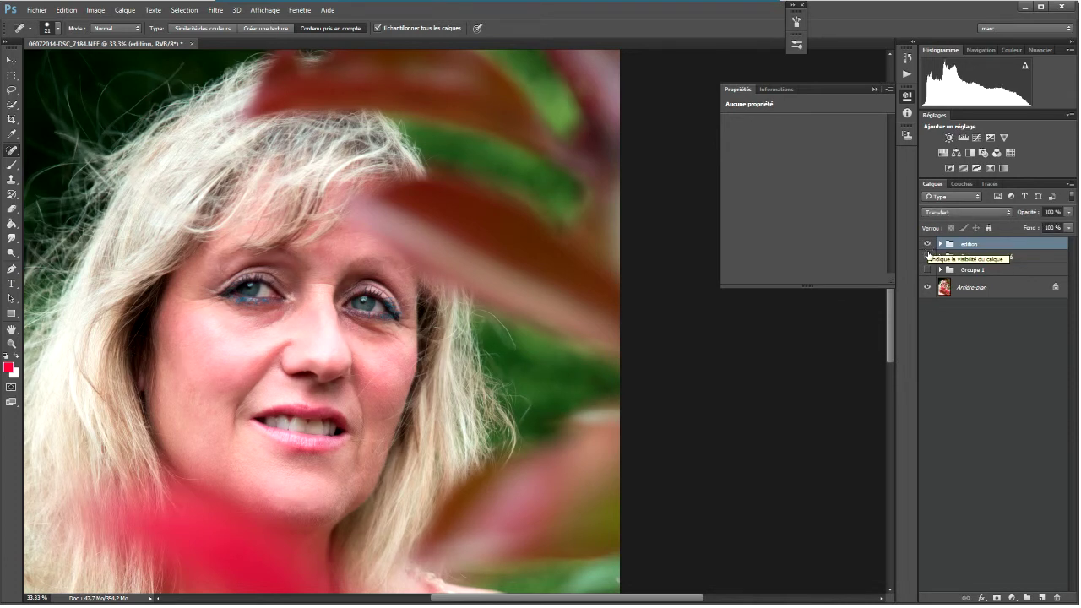
pyautogui.click(927, 244)
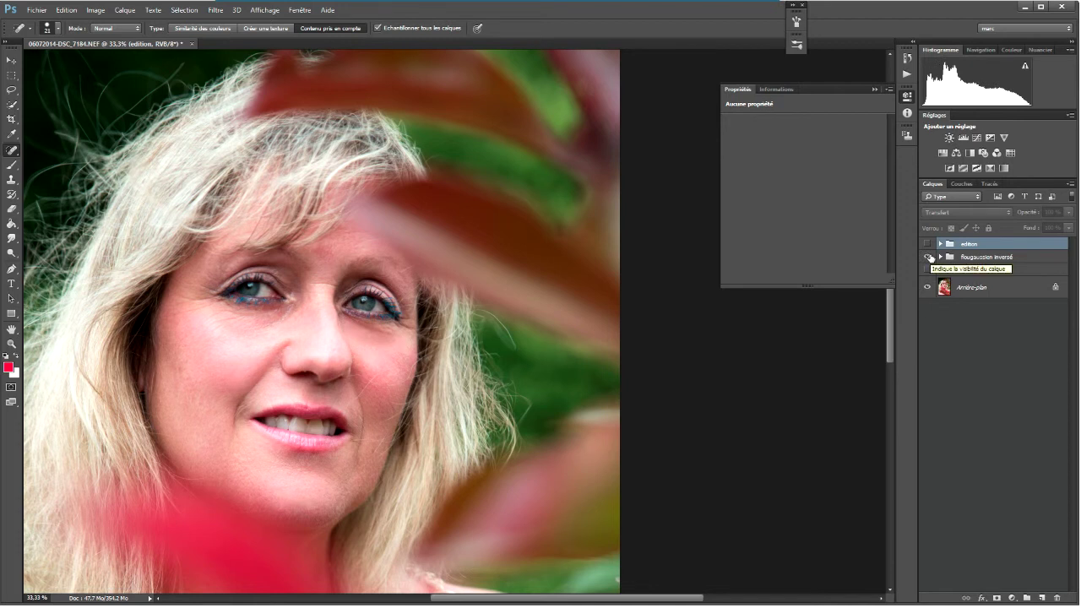
pyautogui.click(929, 256)
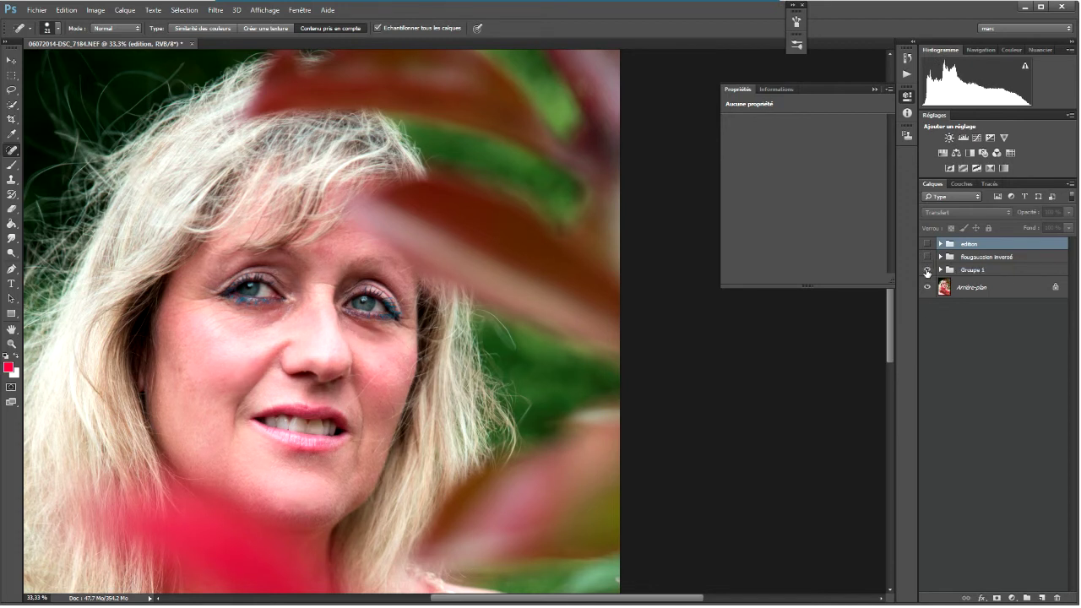